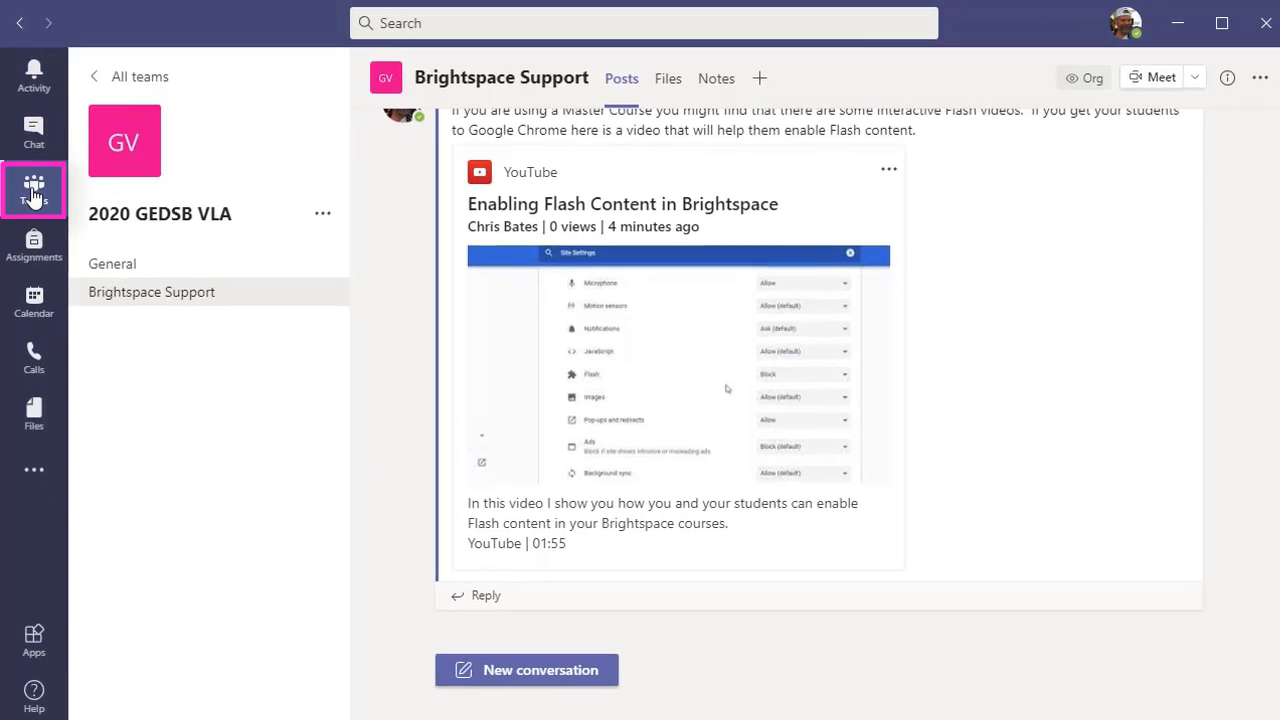
# - Go from All teams to the Join or create a team page
pyautogui.click(33, 195)
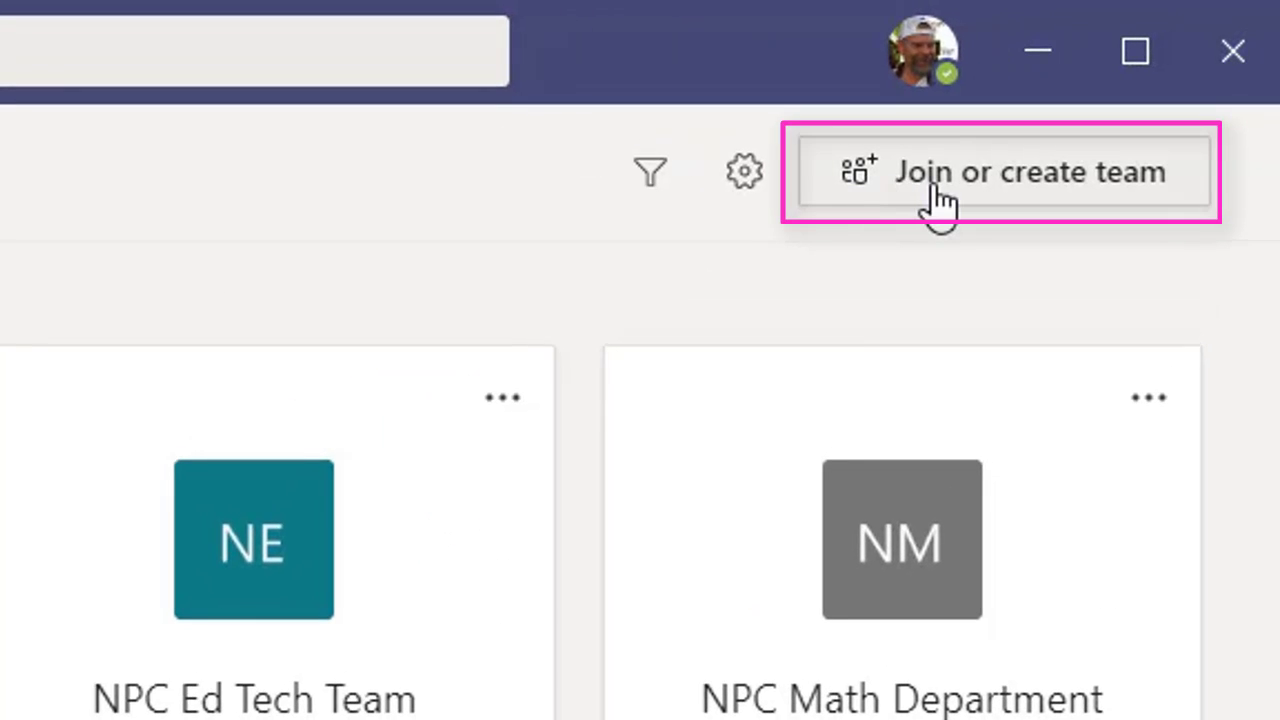
pyautogui.click(935, 192)
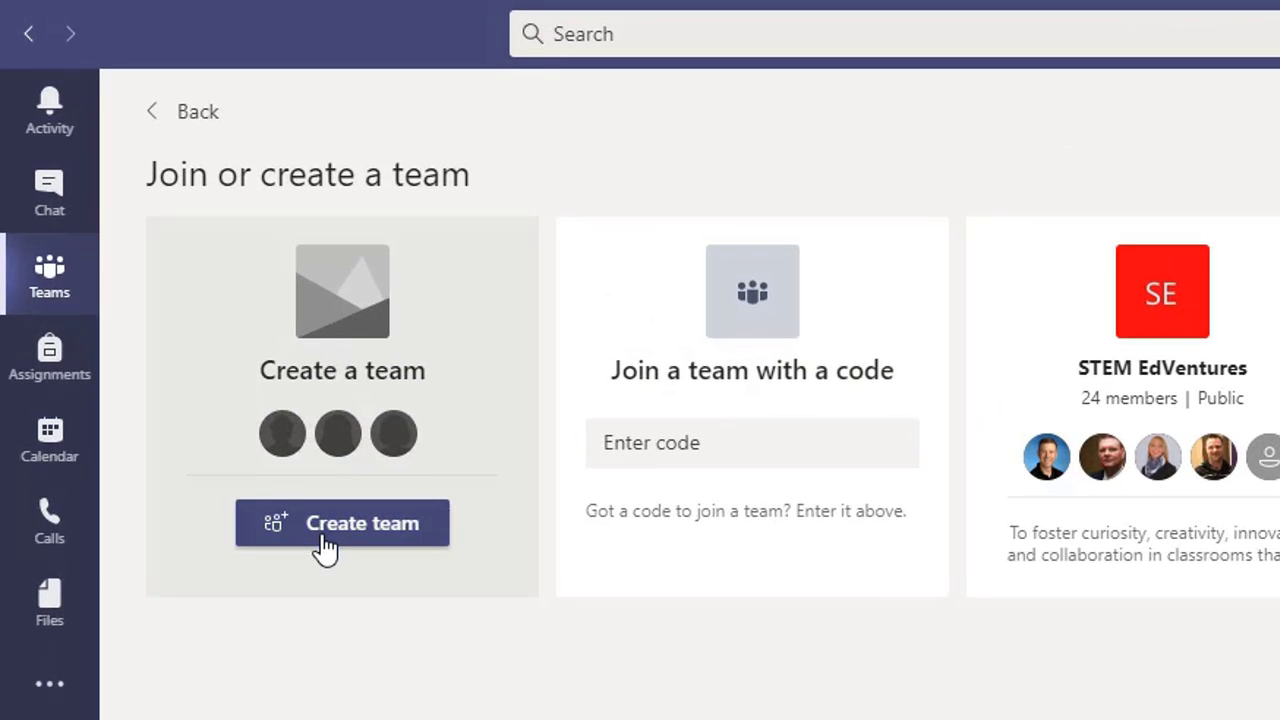
# - Create an Other-type team named 'Quad 1 Period 2 MEL3E', described as for virtual classes
pyautogui.click(324, 548)
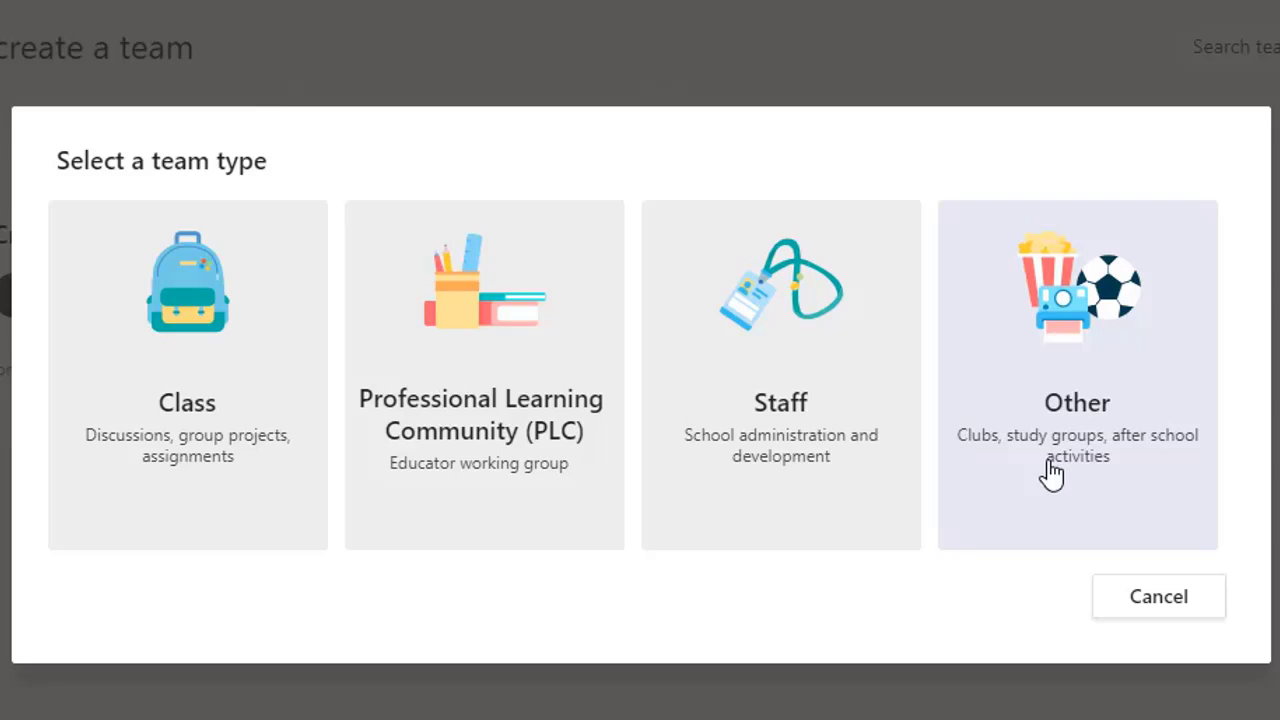
pyautogui.click(1050, 475)
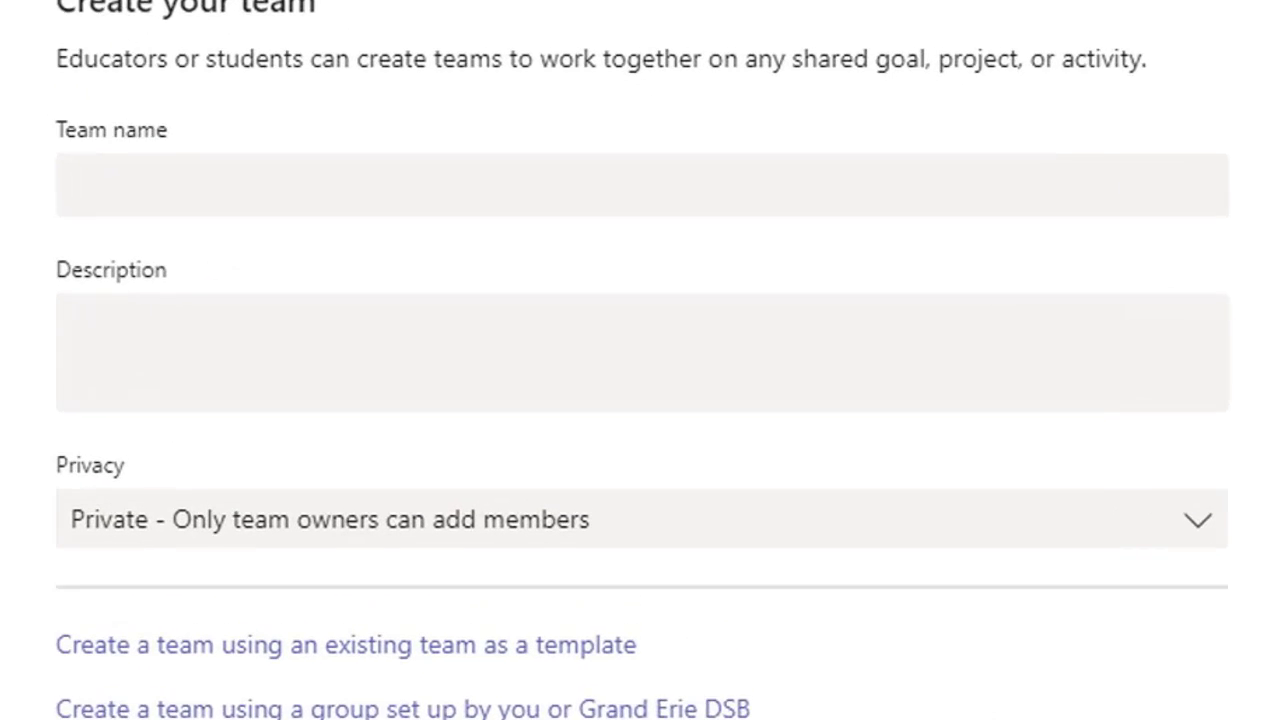
pyautogui.click(294, 174)
pyautogui.write('Quad 1 Period 2 MEL3E')
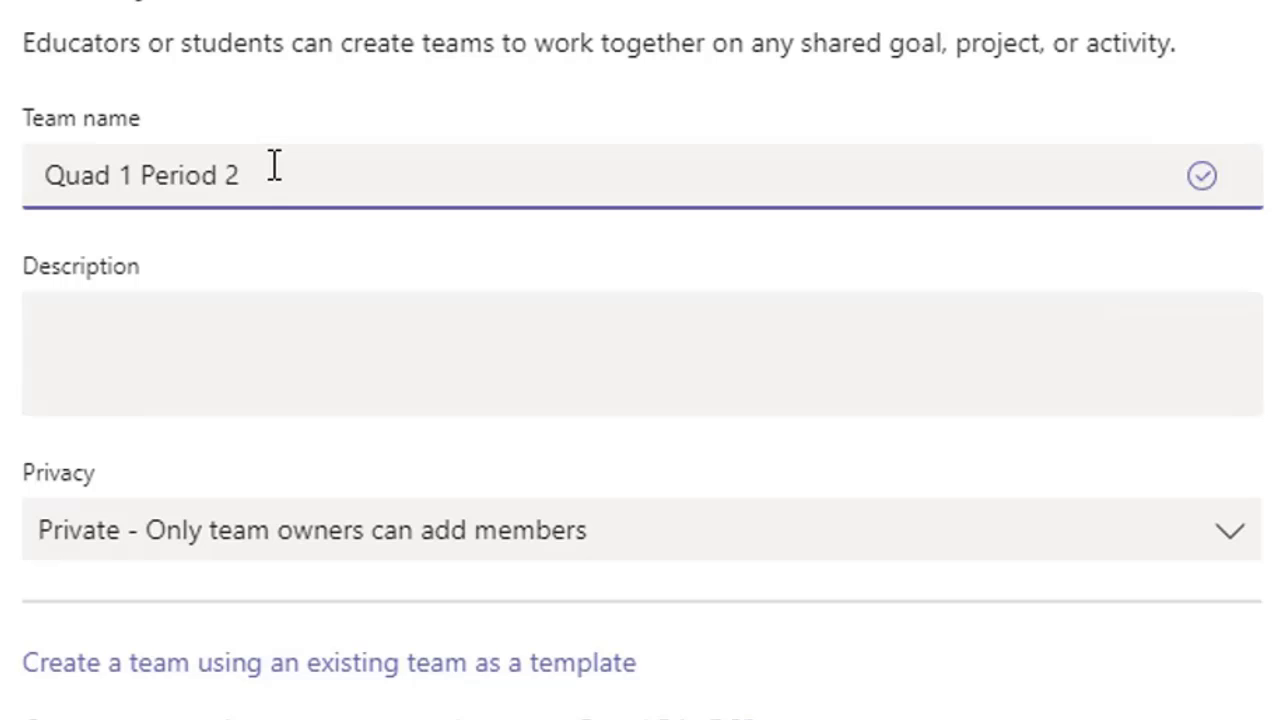
pyautogui.click(185, 306)
pyautogui.write('We will be using this MS Team fr our Virtu')
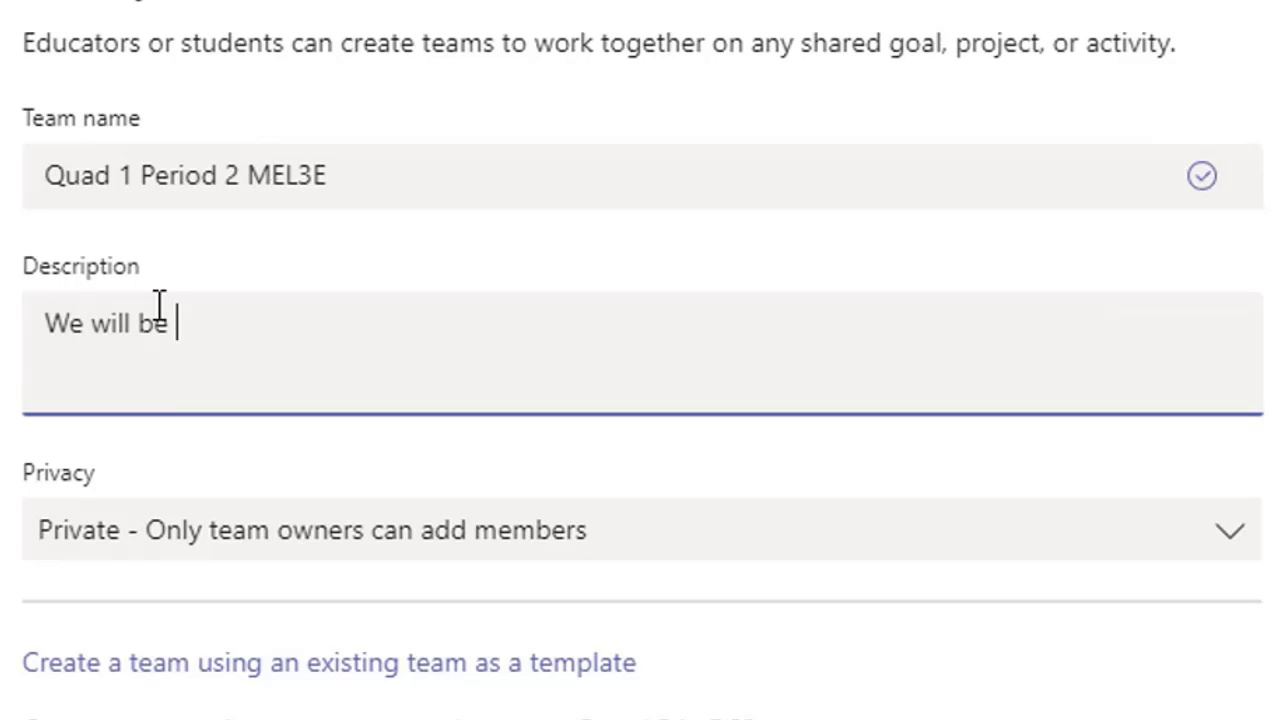
pyautogui.write('al Classes.')
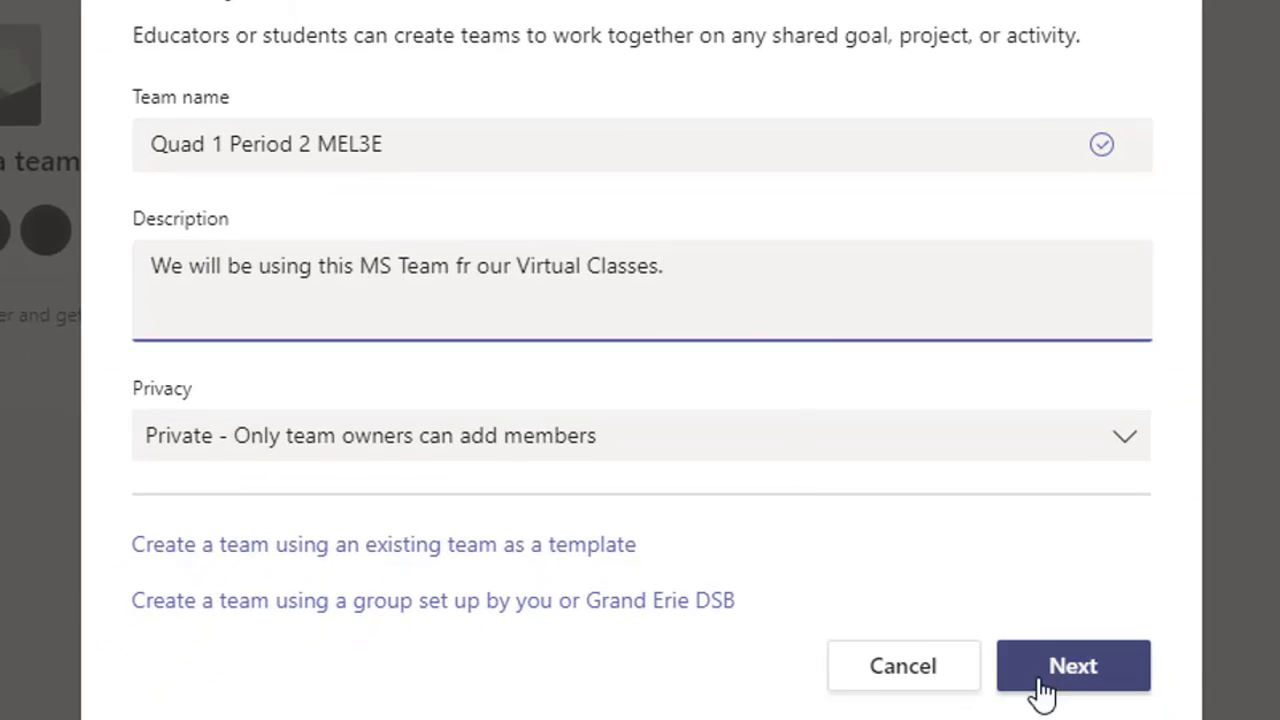
# - Create the team, add the 18 suggested student members, and open its General channel
pyautogui.click(1040, 688)
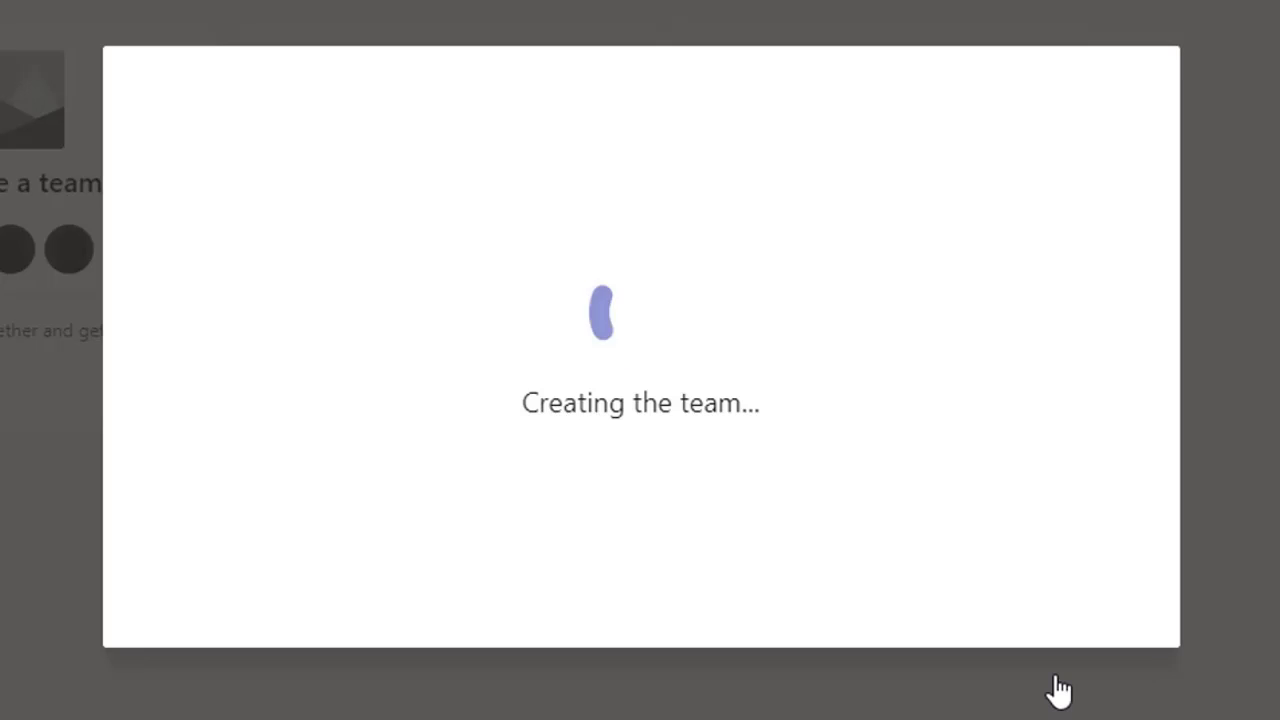
pyautogui.hotkey('ctrl', 'v')
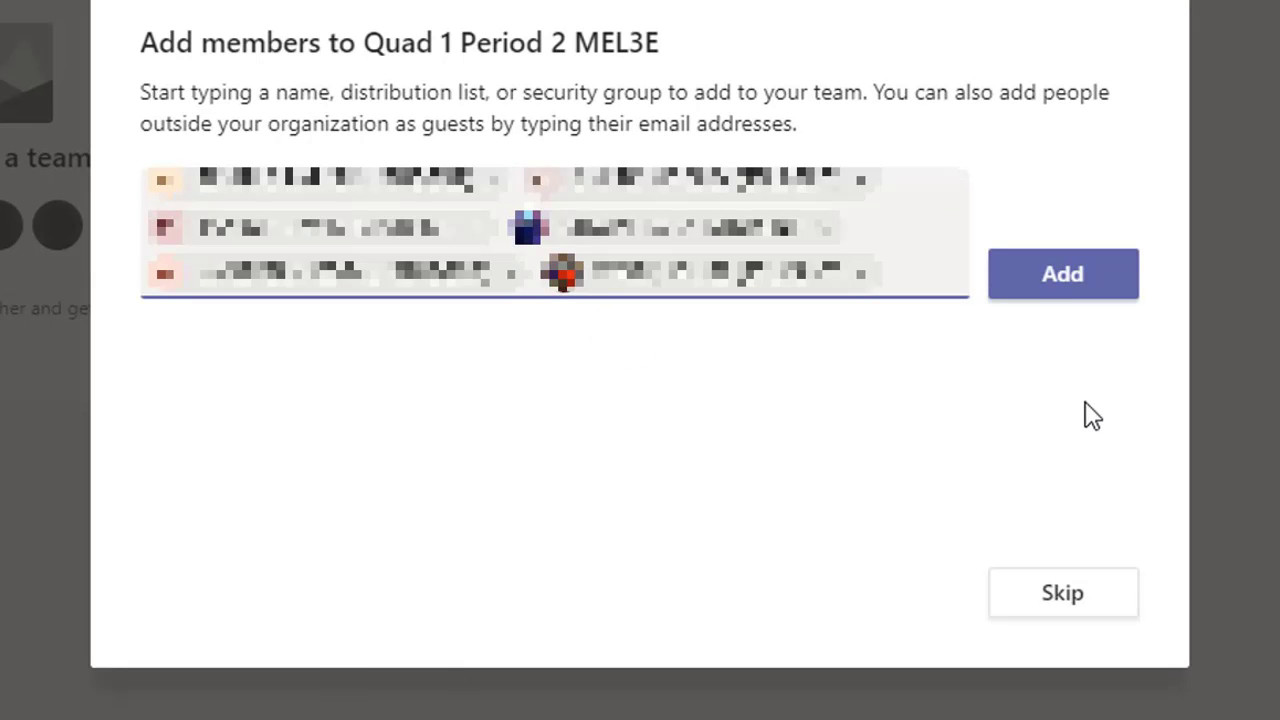
pyautogui.click(1075, 288)
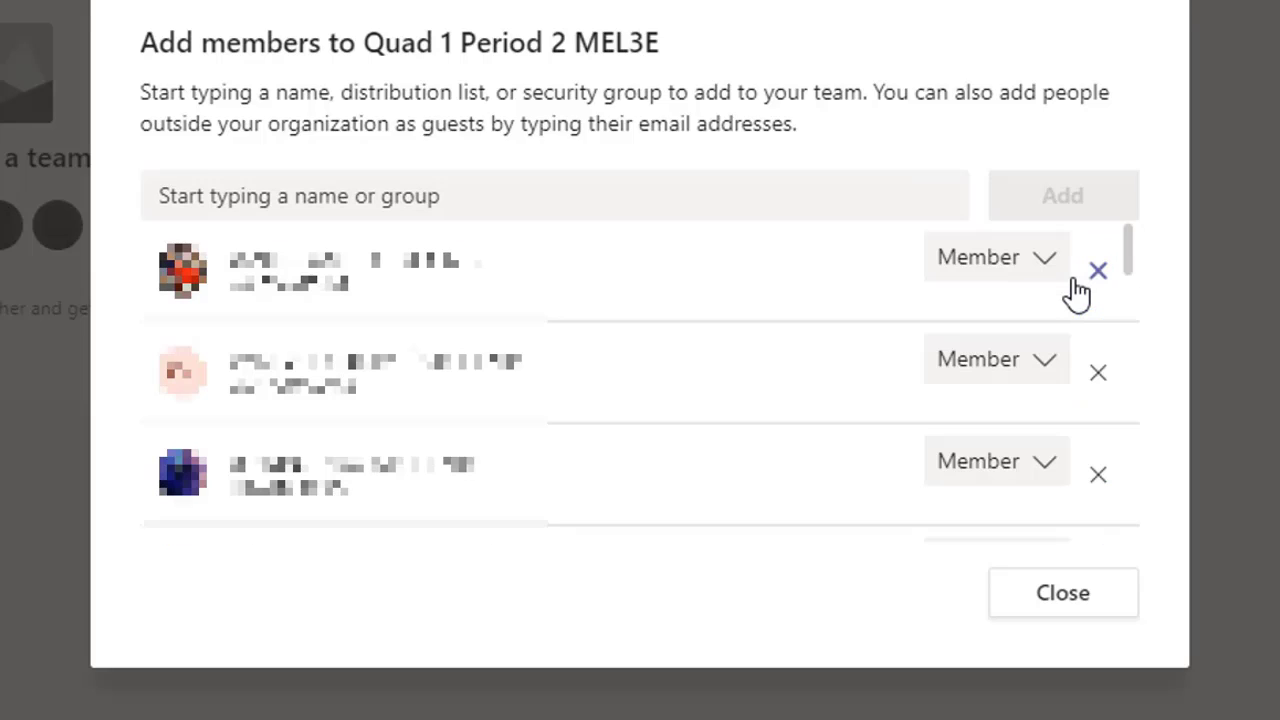
pyautogui.click(1058, 600)
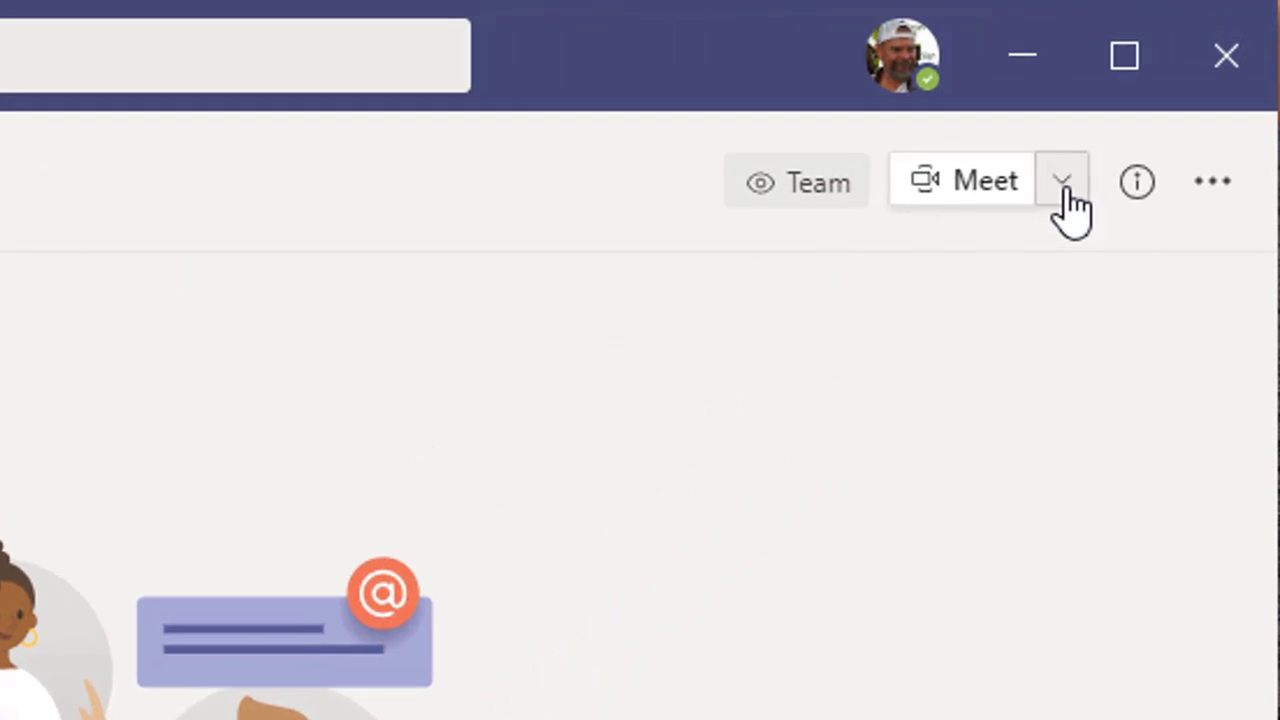
# - Start a new team meeting titled 'Period 2 MEL3E Virtual Class'
pyautogui.click(1064, 196)
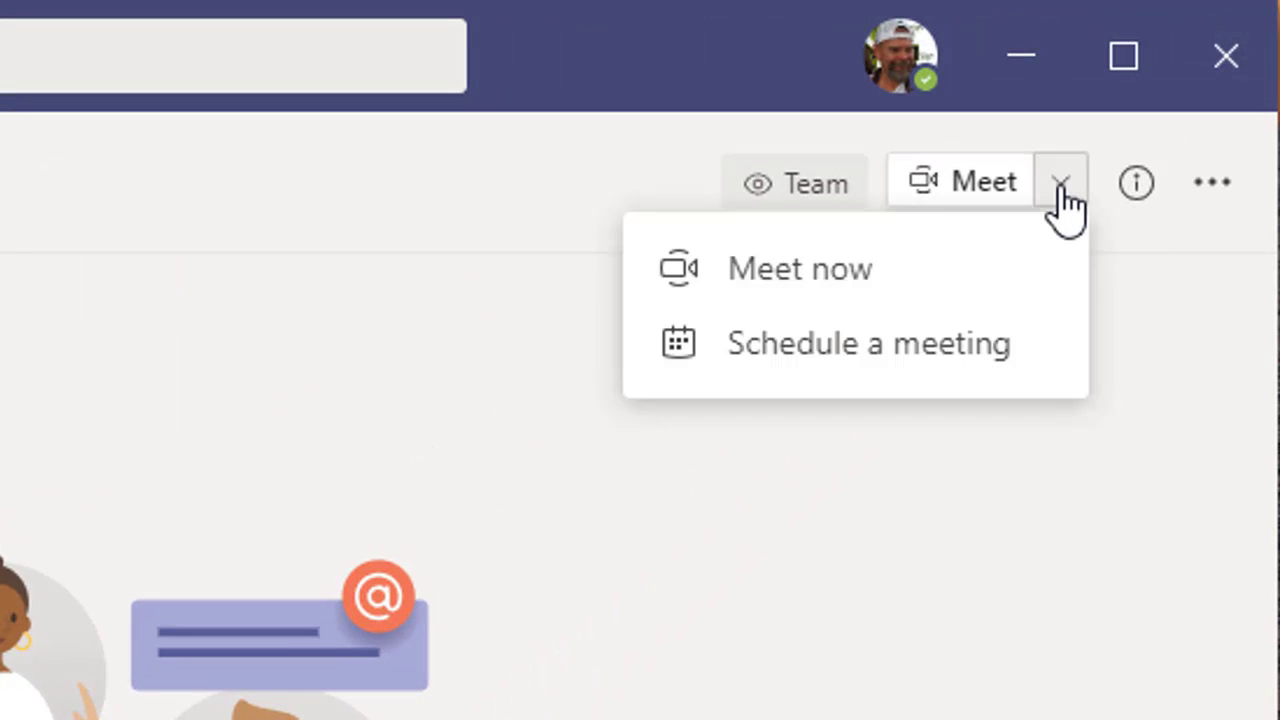
pyautogui.click(866, 362)
pyautogui.write('Period ')
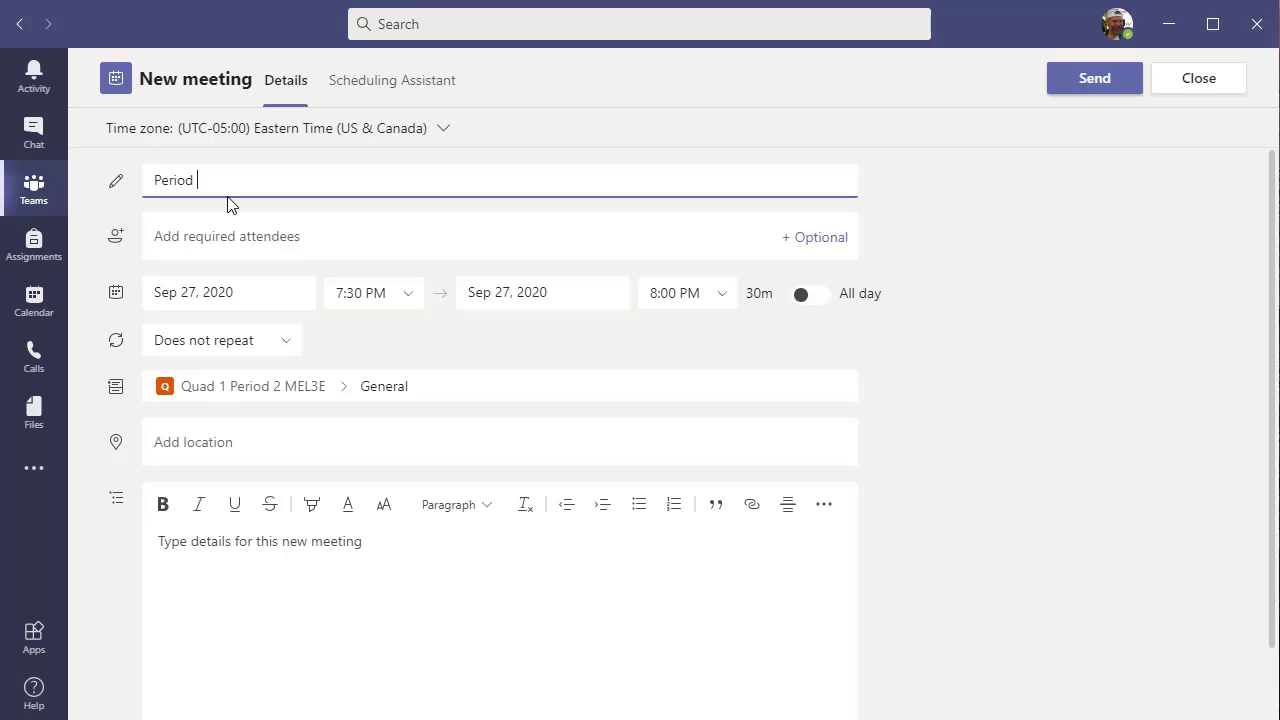
pyautogui.write('2 MEL3E Virtual Class')
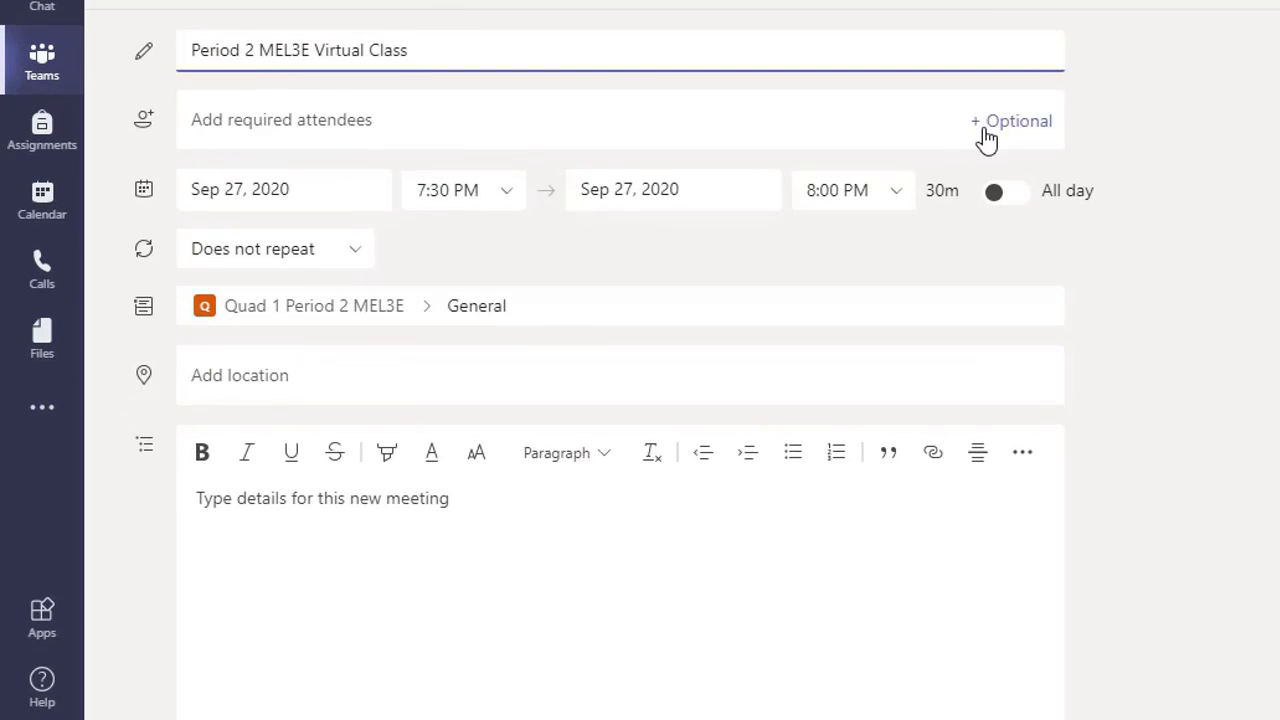
pyautogui.click(986, 136)
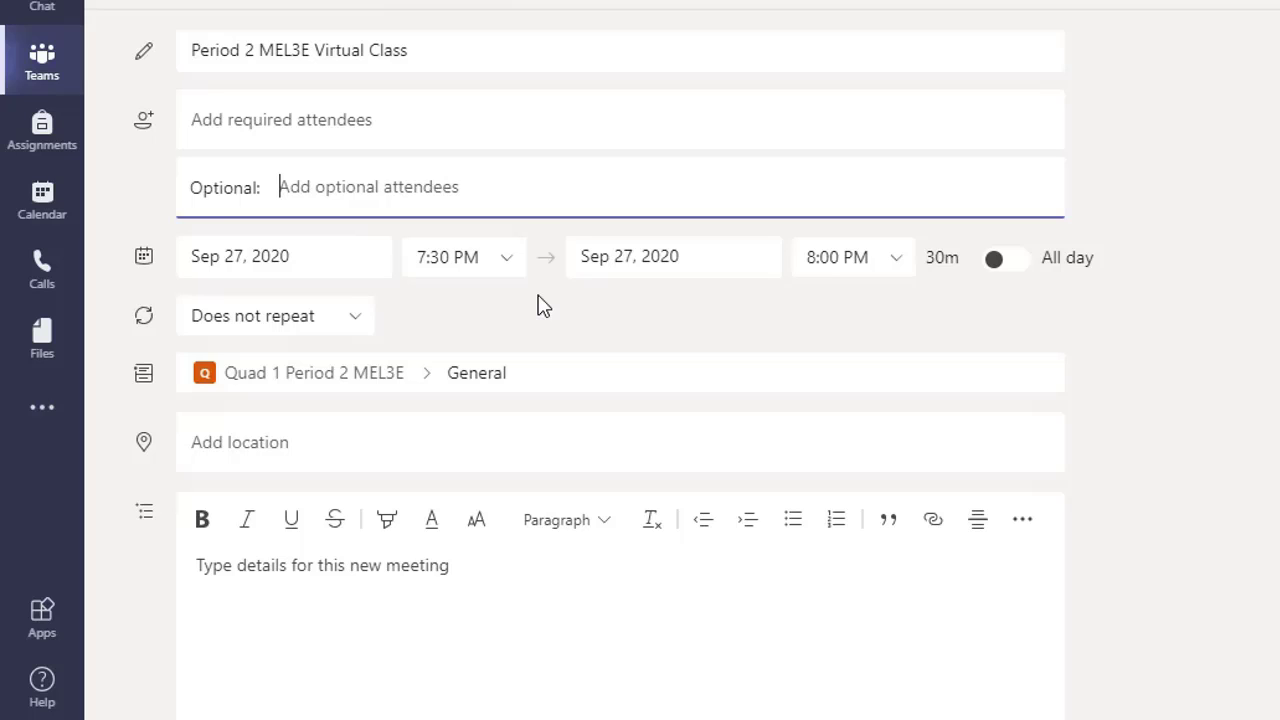
# - Schedule it for Sep 28, 2020, 9:00 AM to 3:00 PM, with a custom repeat pattern
pyautogui.click(376, 254)
pyautogui.click(246, 561)
pyautogui.click(455, 257)
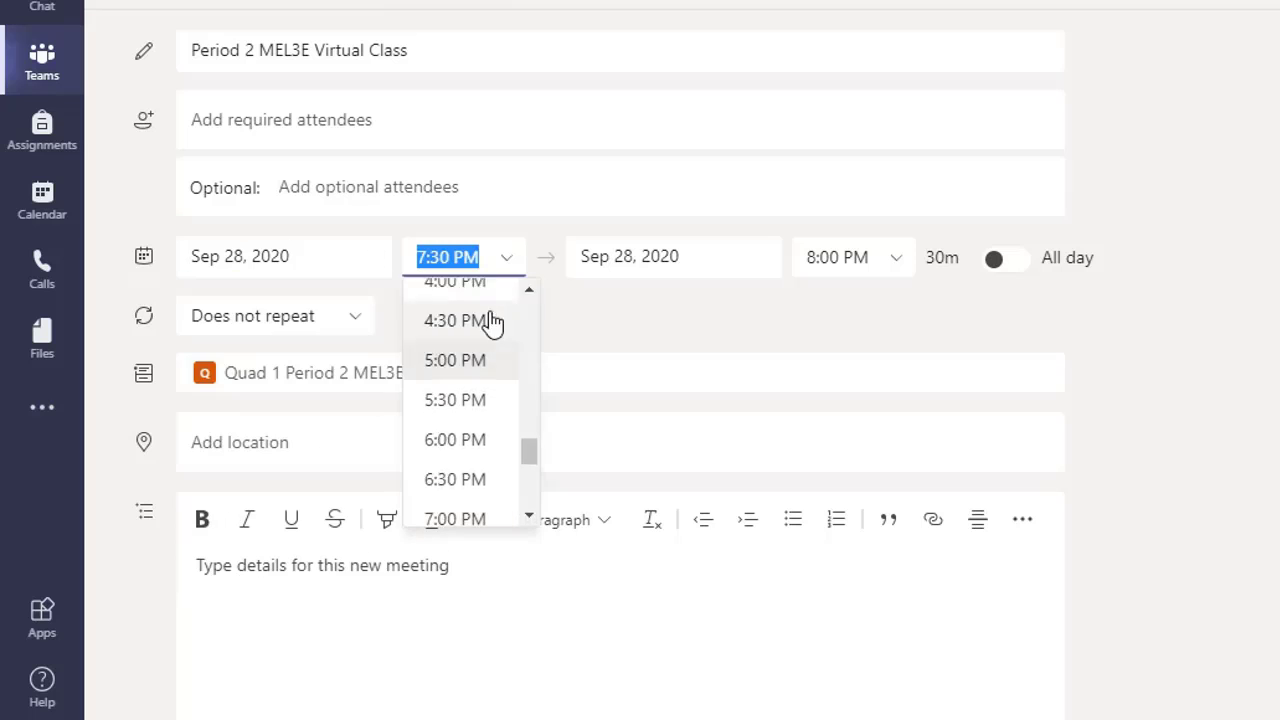
pyautogui.scroll(6, 480, 400)
pyautogui.click(474, 418)
pyautogui.click(900, 262)
pyautogui.scroll(3, 873, 378)
pyautogui.click(862, 300)
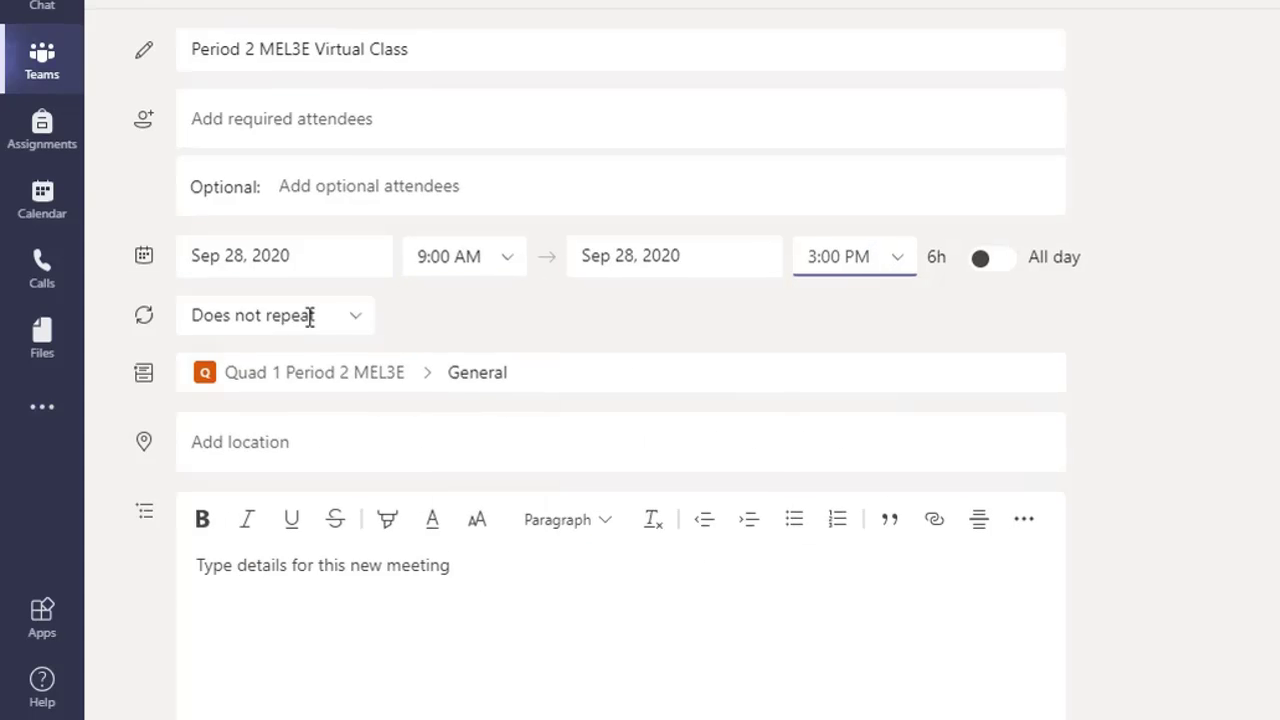
pyautogui.click(355, 316)
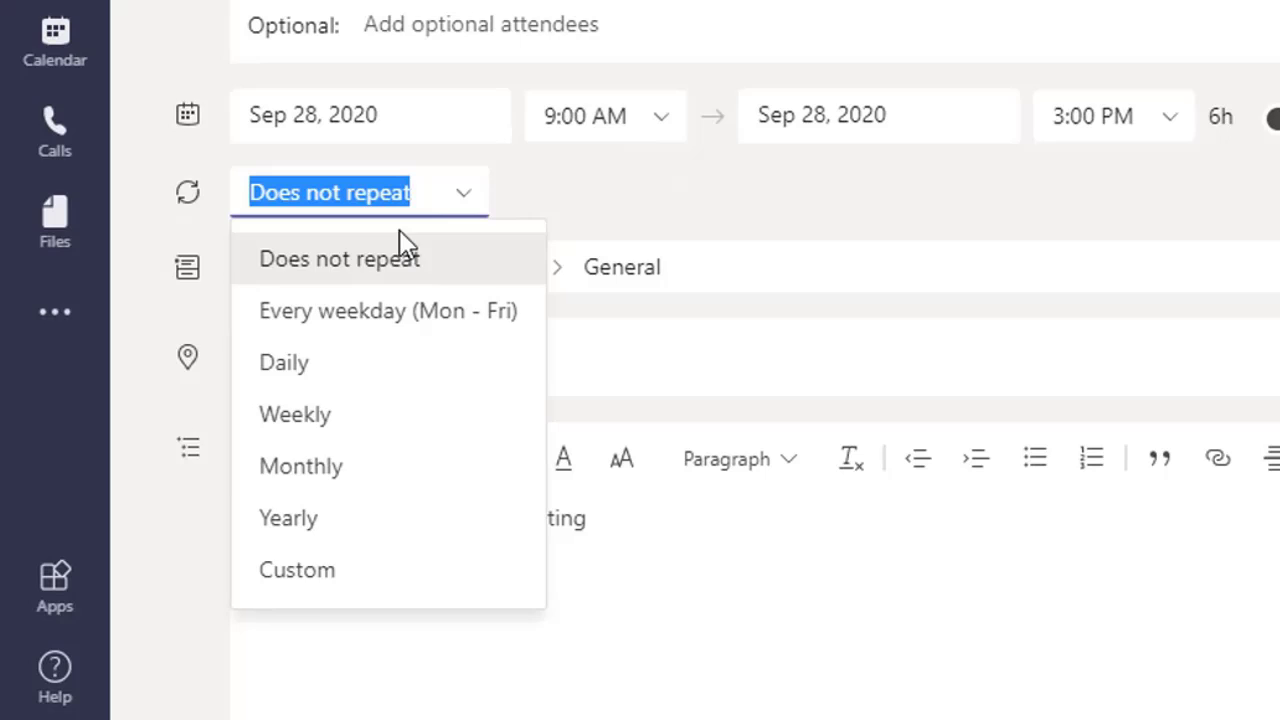
pyautogui.click(300, 574)
# - Make the meeting repeat every 1 day, ending October 2, 2020
pyautogui.click(654, 222)
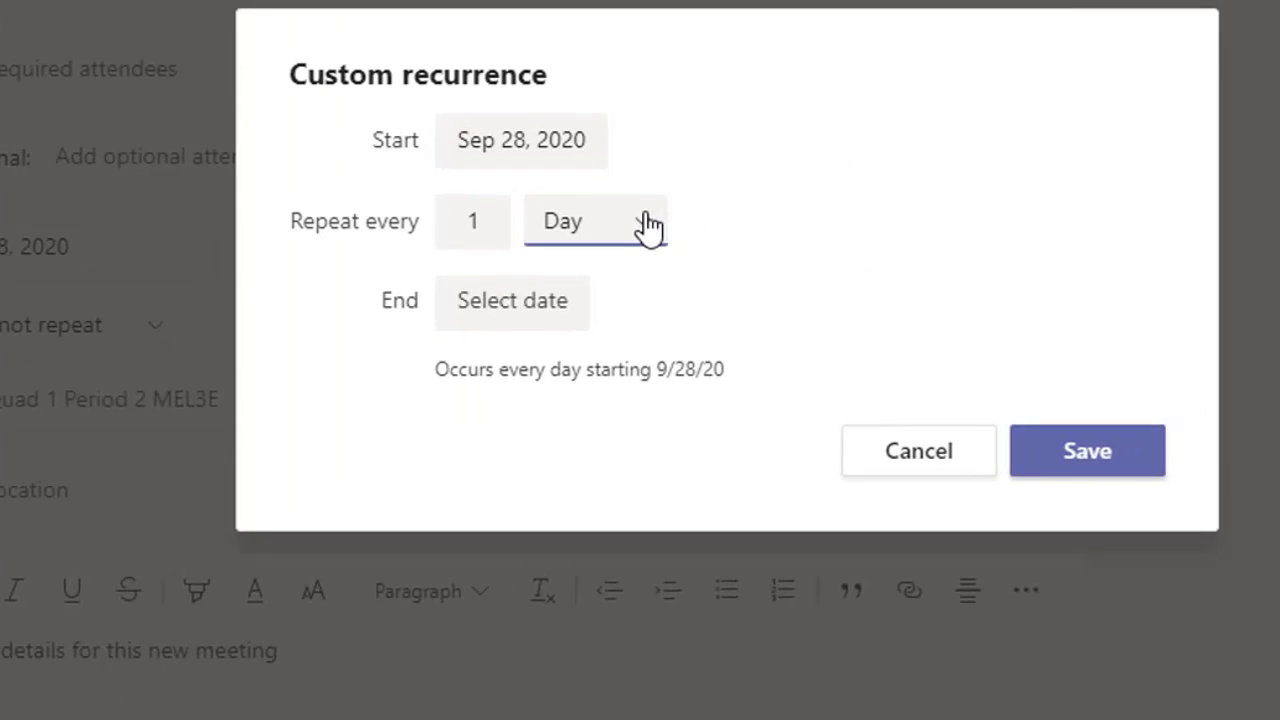
pyautogui.click(650, 225)
pyautogui.click(506, 297)
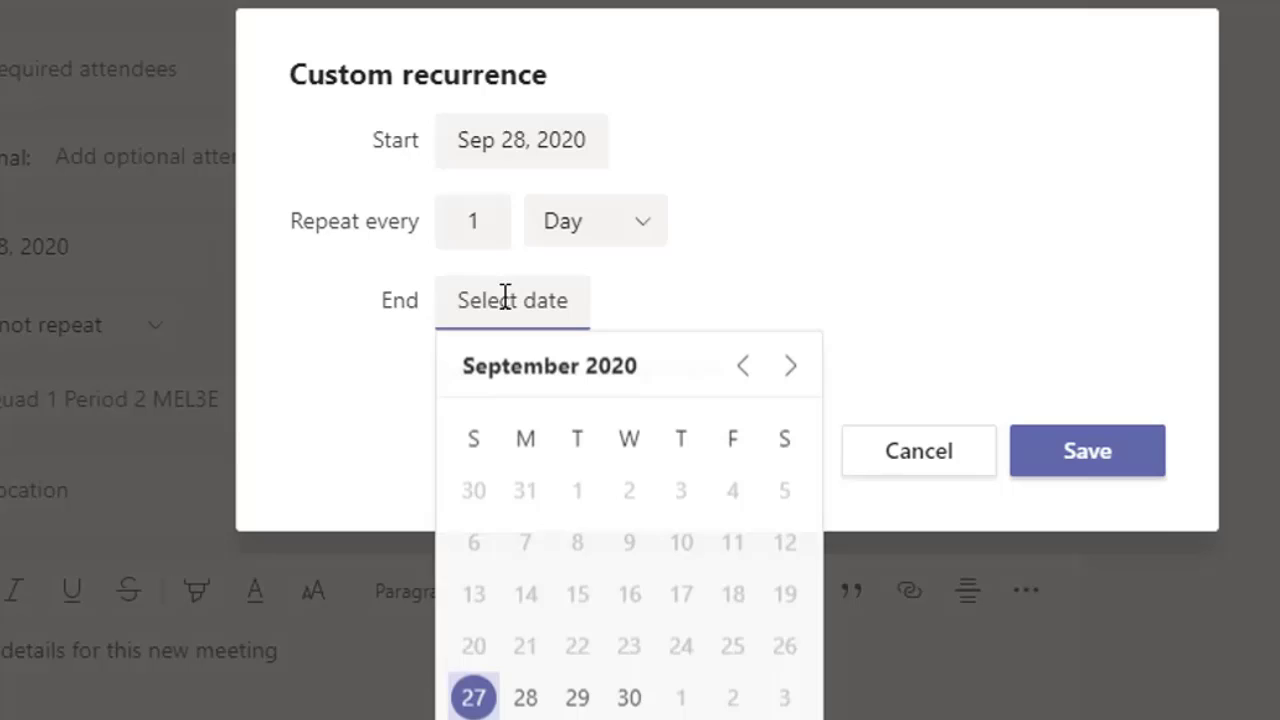
pyautogui.click(732, 703)
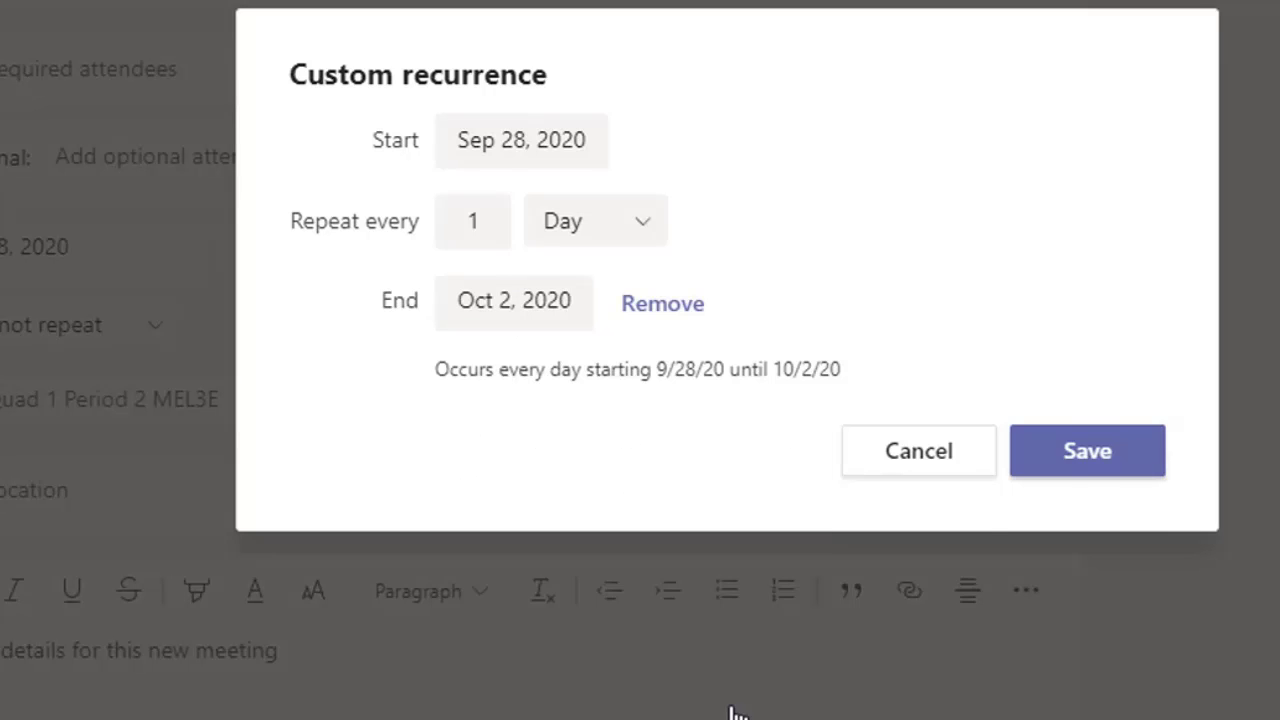
pyautogui.click(1085, 452)
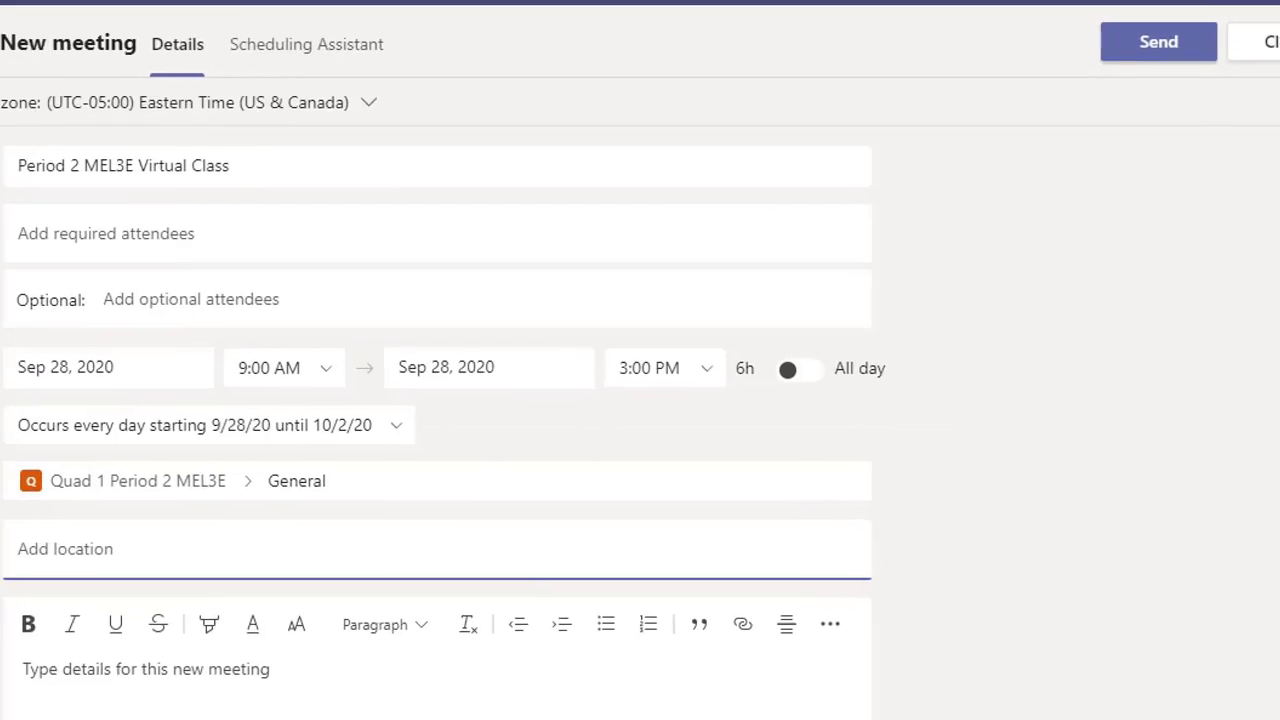
# - Set the meeting location to 'MS Teams In Office 365'
pyautogui.click(80, 482)
pyautogui.write('MS Teams In Office 365')
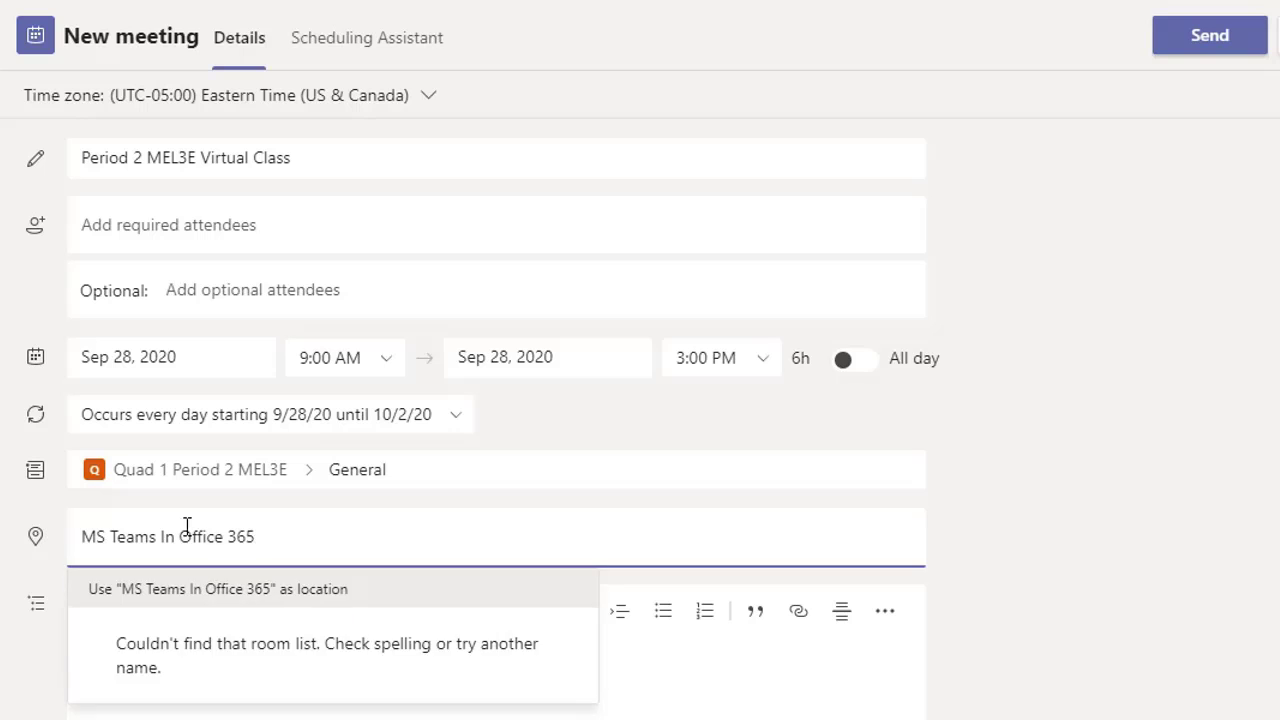
pyautogui.press('Return')
pyautogui.click(403, 651)
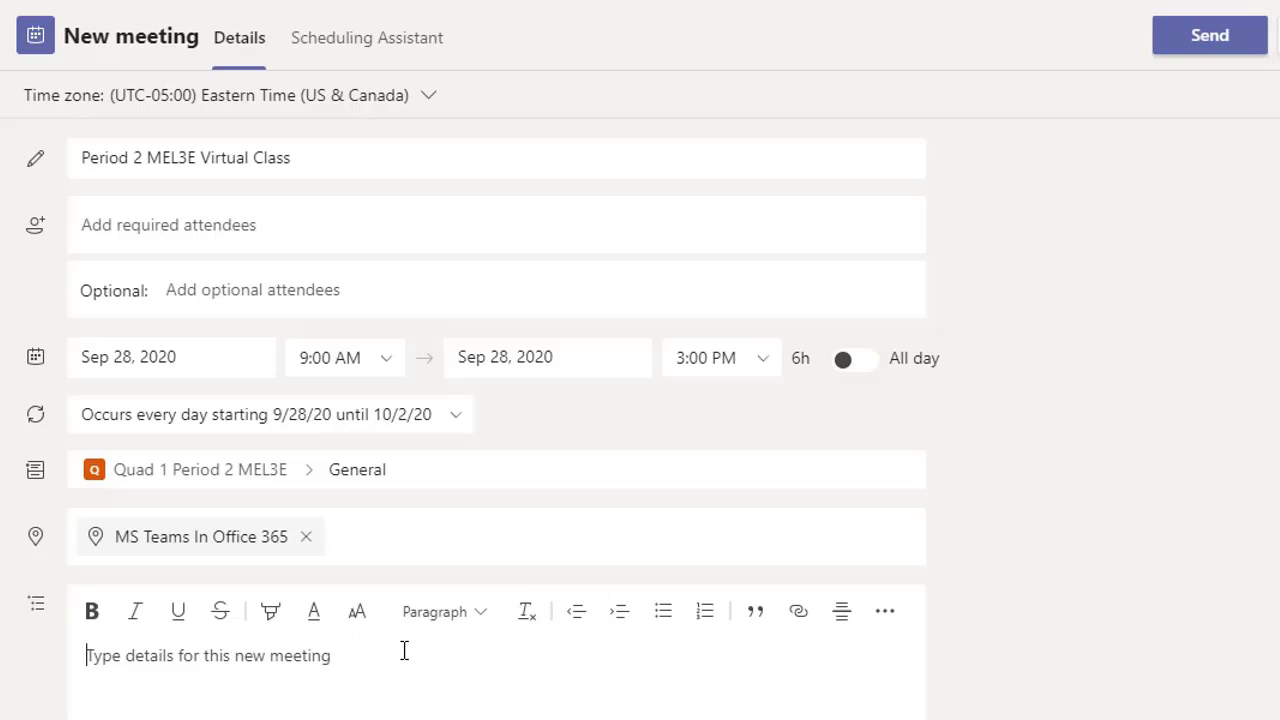
# - Write the description covering meeting times, lunch break, attendance and camera/mic rules, then send it
pyautogui.write('We will be meeting every morning at 9:00 a.m. and again at 12:30 p.m.')
pyautogui.press('Return')
pyautogui.write('When students have time to complete the assigned work I will leave the Teams meeting open so students can ask question if they need some help.')
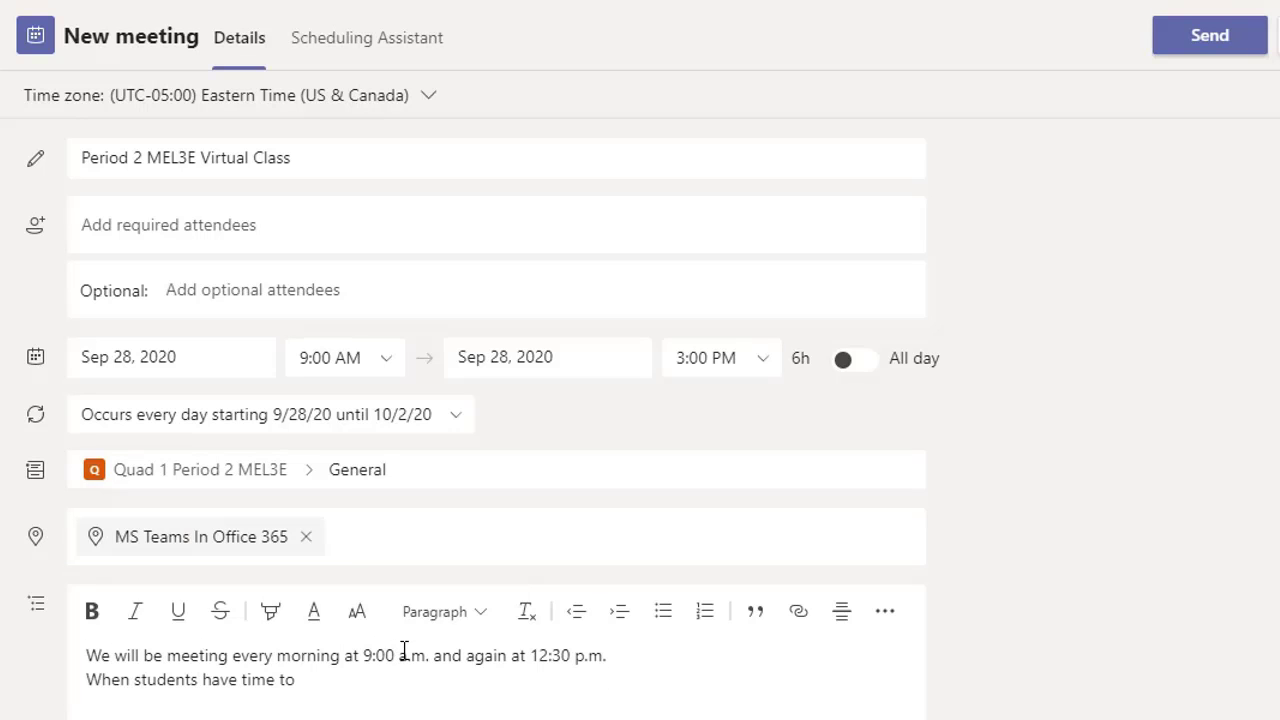
pyautogui.press('Return')
pyautogui.write('We will also break each day from 11:30 to 12:30 for Lunch.')
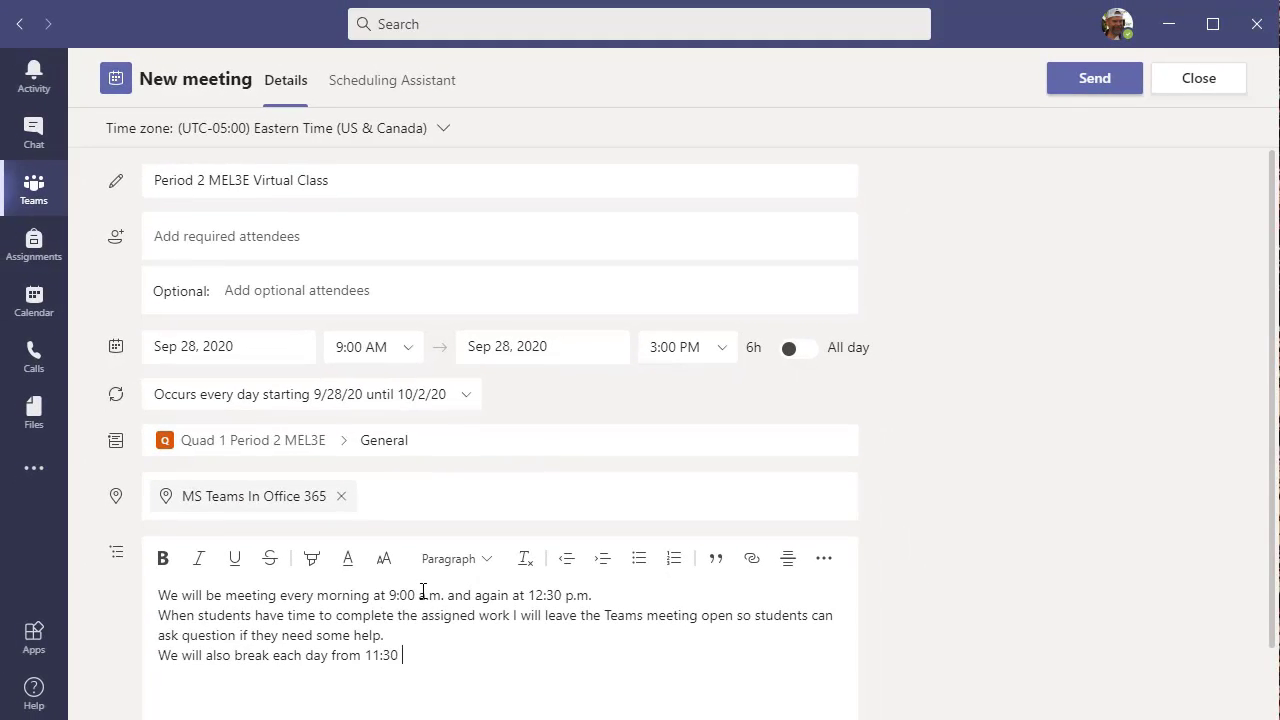
pyautogui.press('Return')
pyautogui.press('Return')
pyautogui.write('Remember these ')
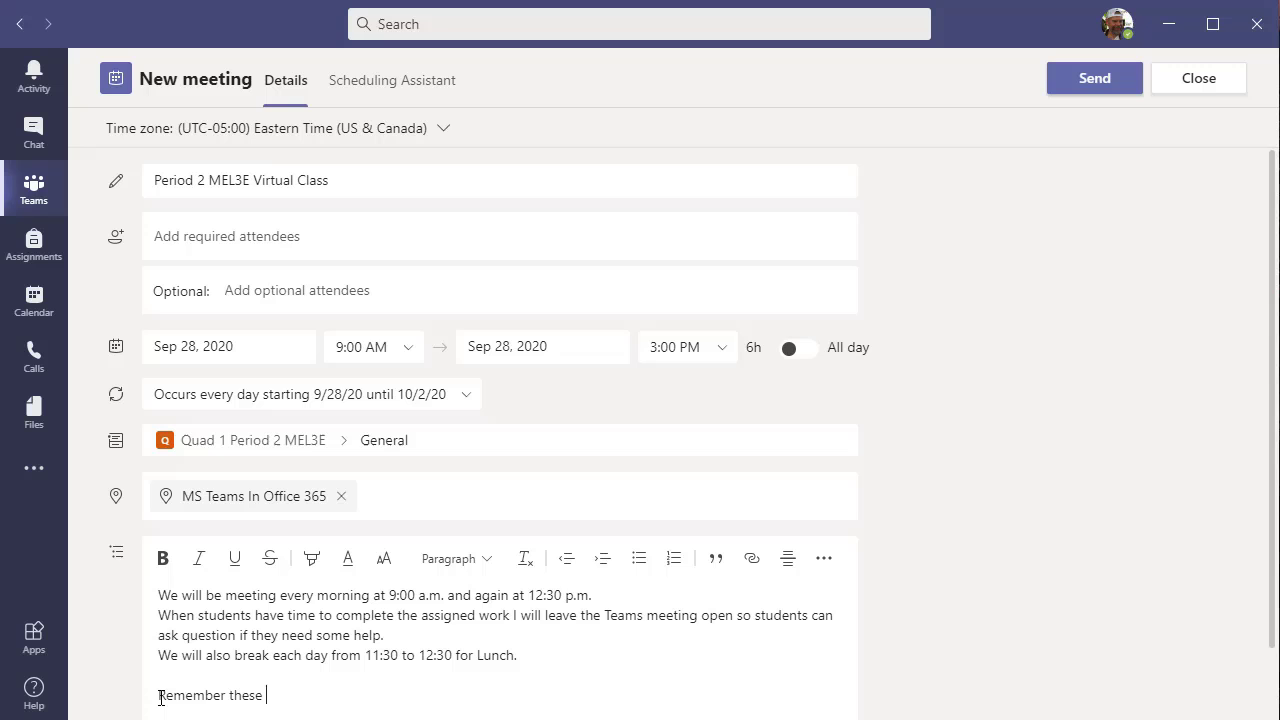
pyautogui.write('meetings are not optional.  You need to attend these Teams Meetings everyday.')
pyautogui.press('Return')
pyautogui.press('Return')
pyautogui.write('When you join make sure your video camera is off and your mic is muted.')
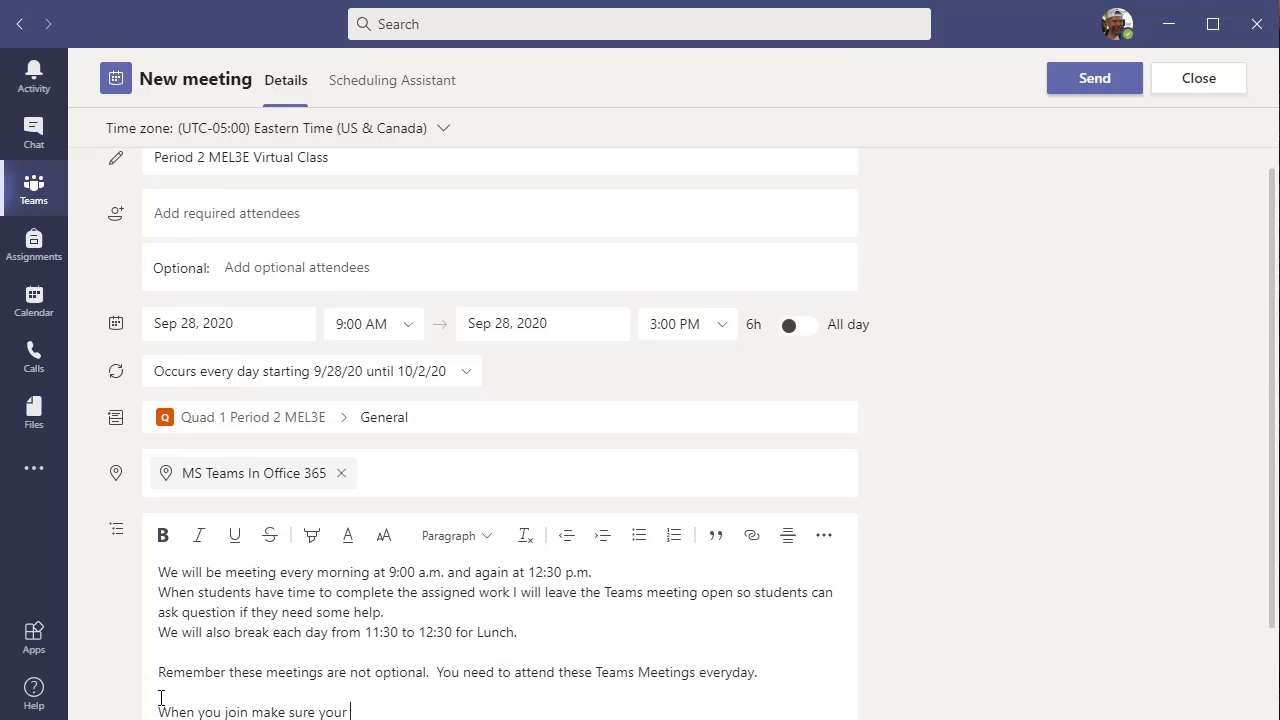
pyautogui.scroll(-3, 639, 604)
pyautogui.scroll(5, 639, 604)
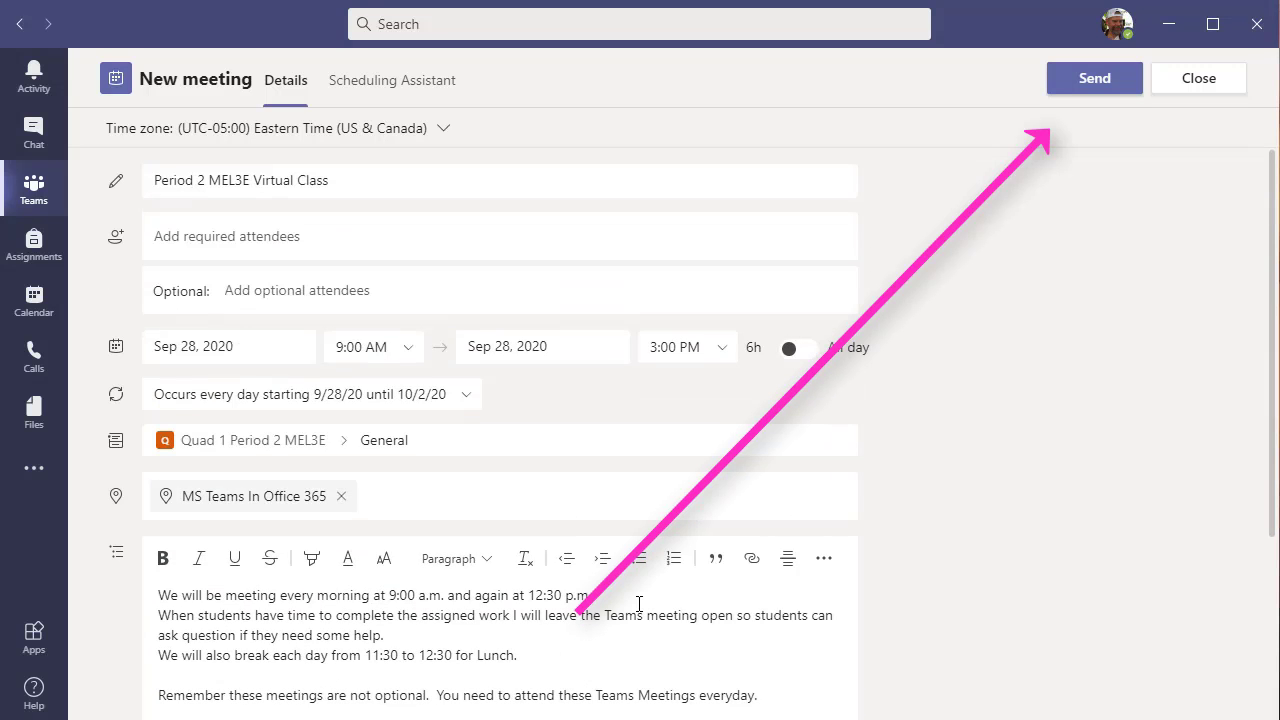
pyautogui.click(1085, 84)
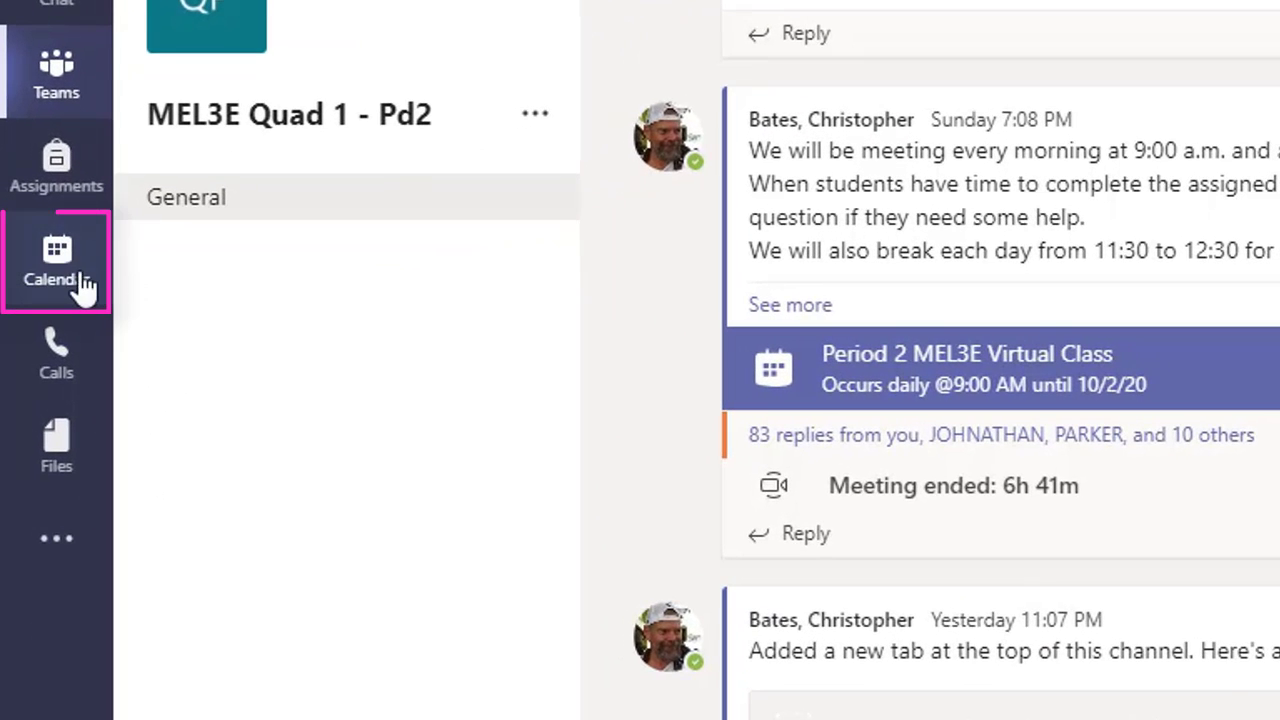
# - Open the 9 AM class occurrence from the calendar and move its start to 7:00 AM
pyautogui.click(58, 265)
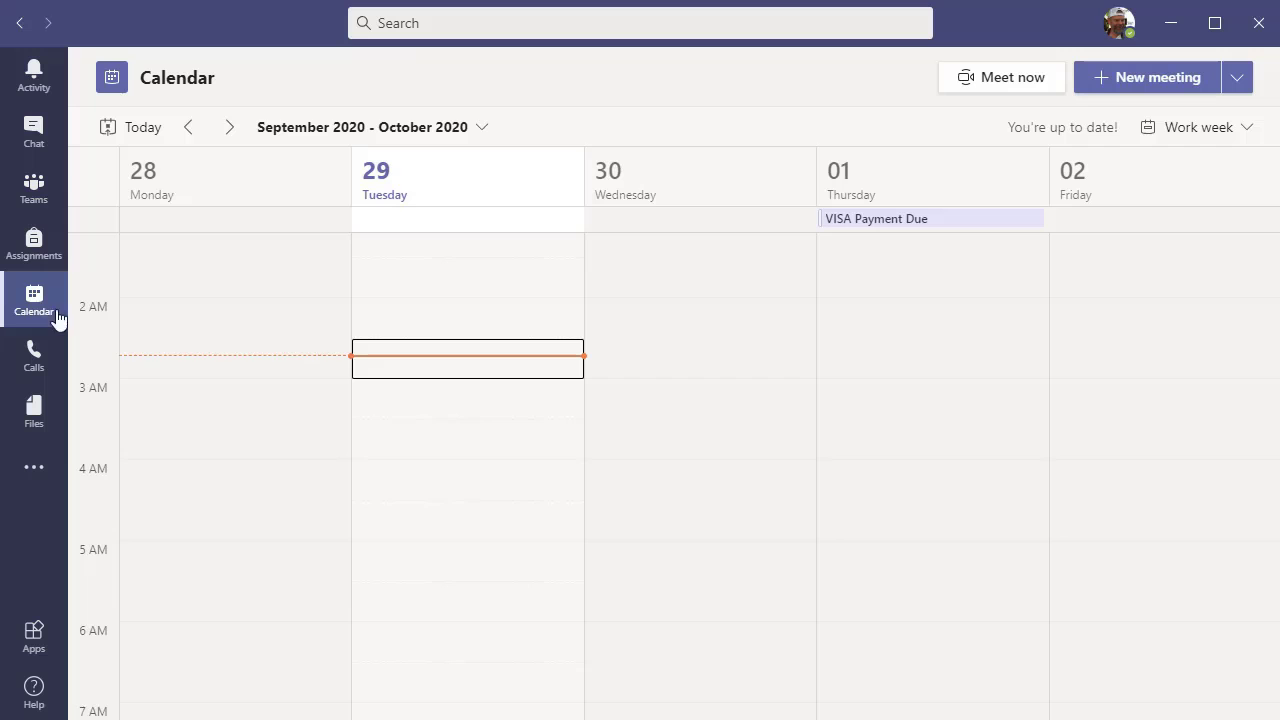
pyautogui.scroll(-4, 656, 485)
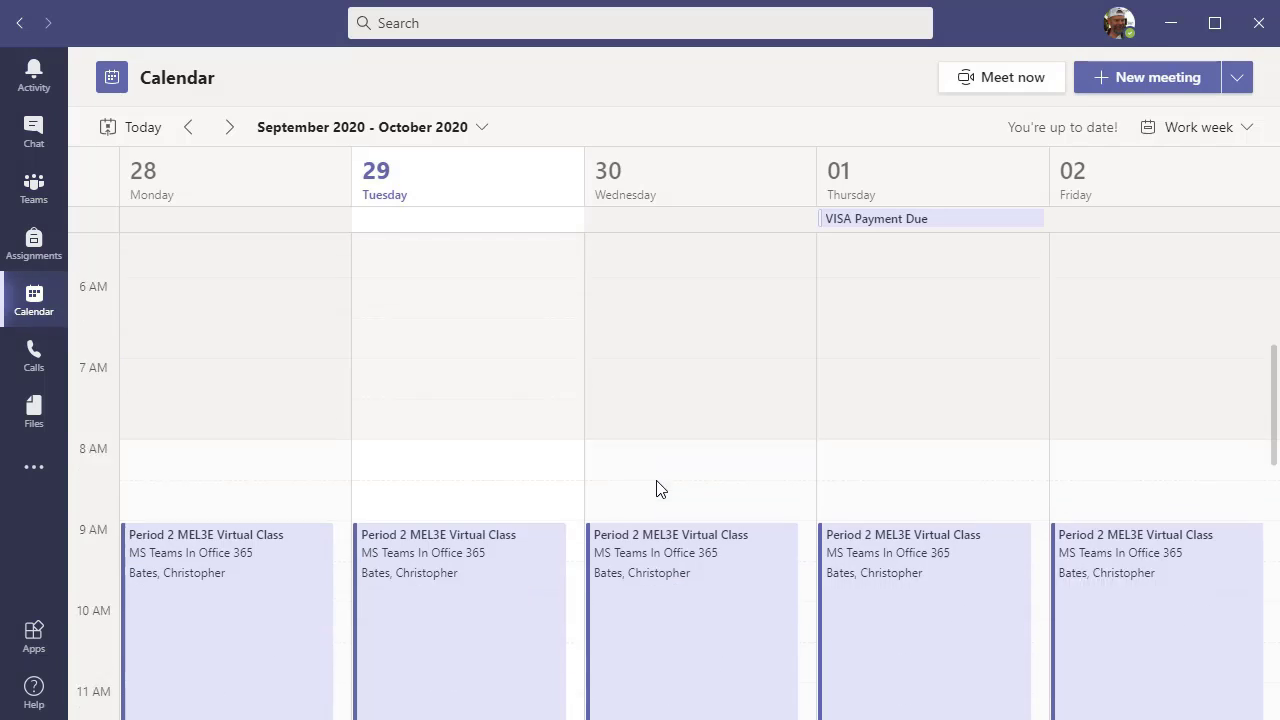
pyautogui.scroll(-2, 656, 488)
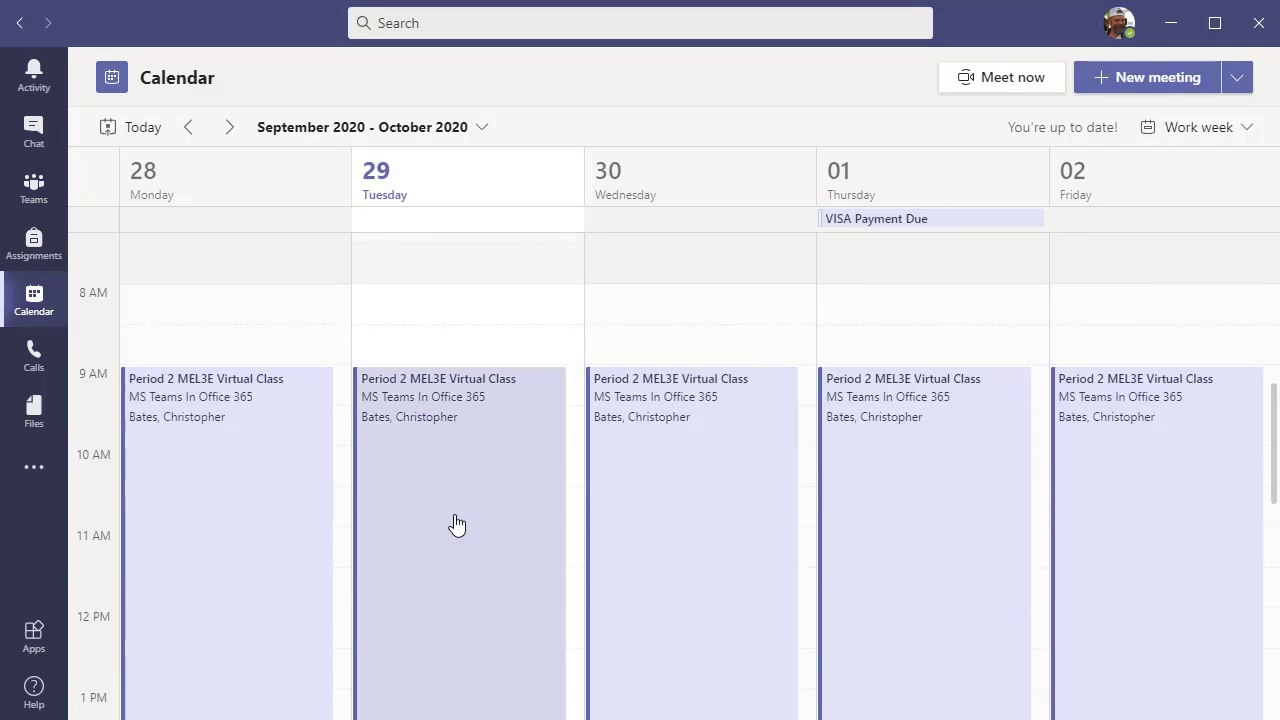
pyautogui.doubleClick(452, 522)
pyautogui.click(373, 292)
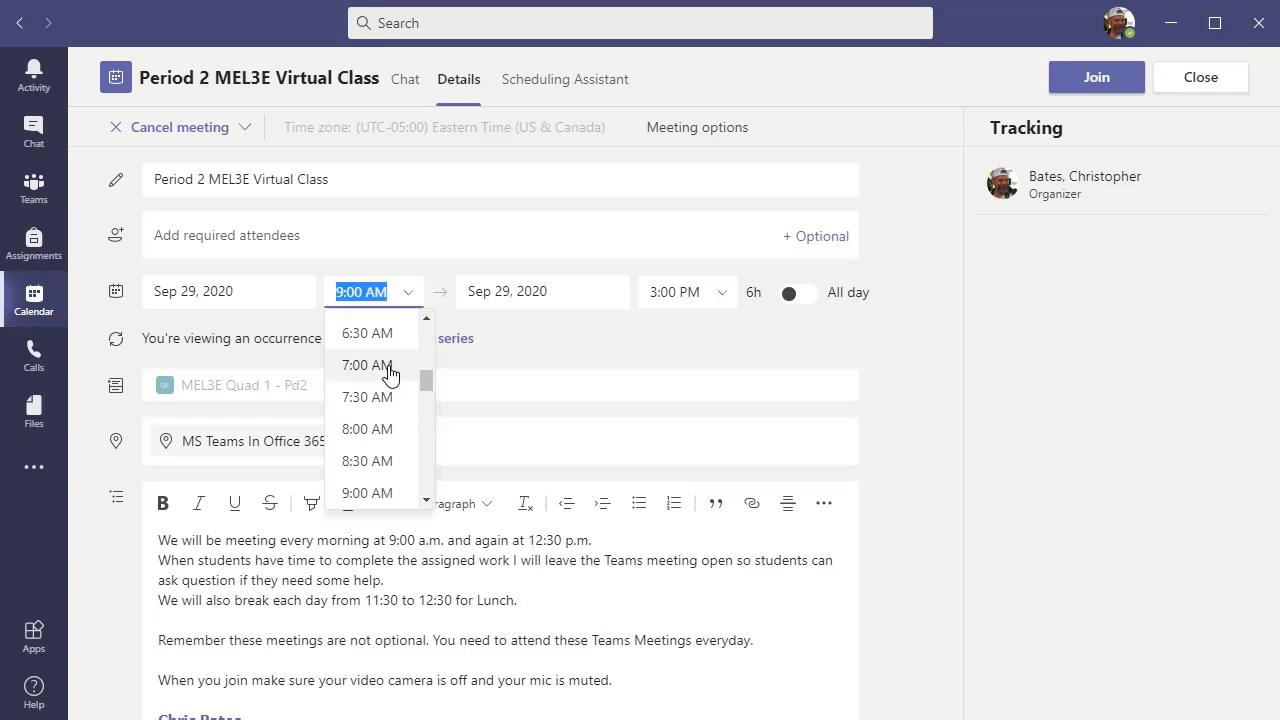
pyautogui.click(391, 365)
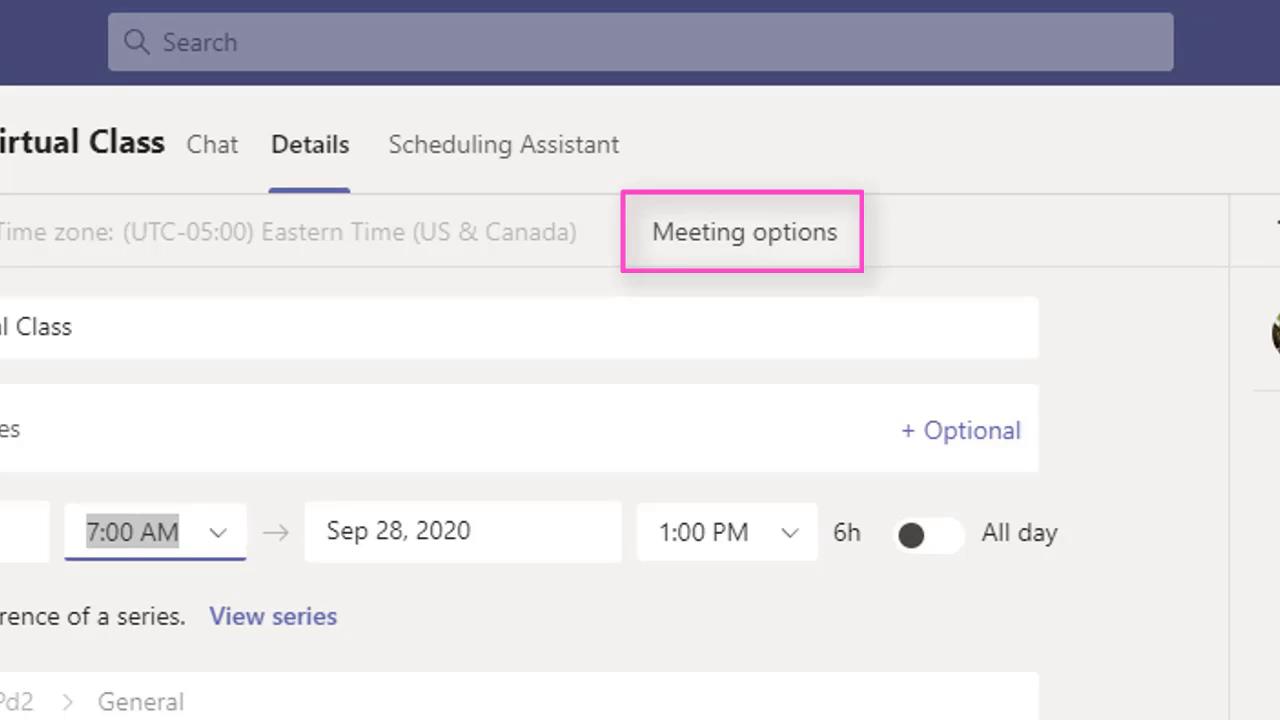
# - Set the class meeting's 'Who can present?' option to Only me
pyautogui.click(720, 255)
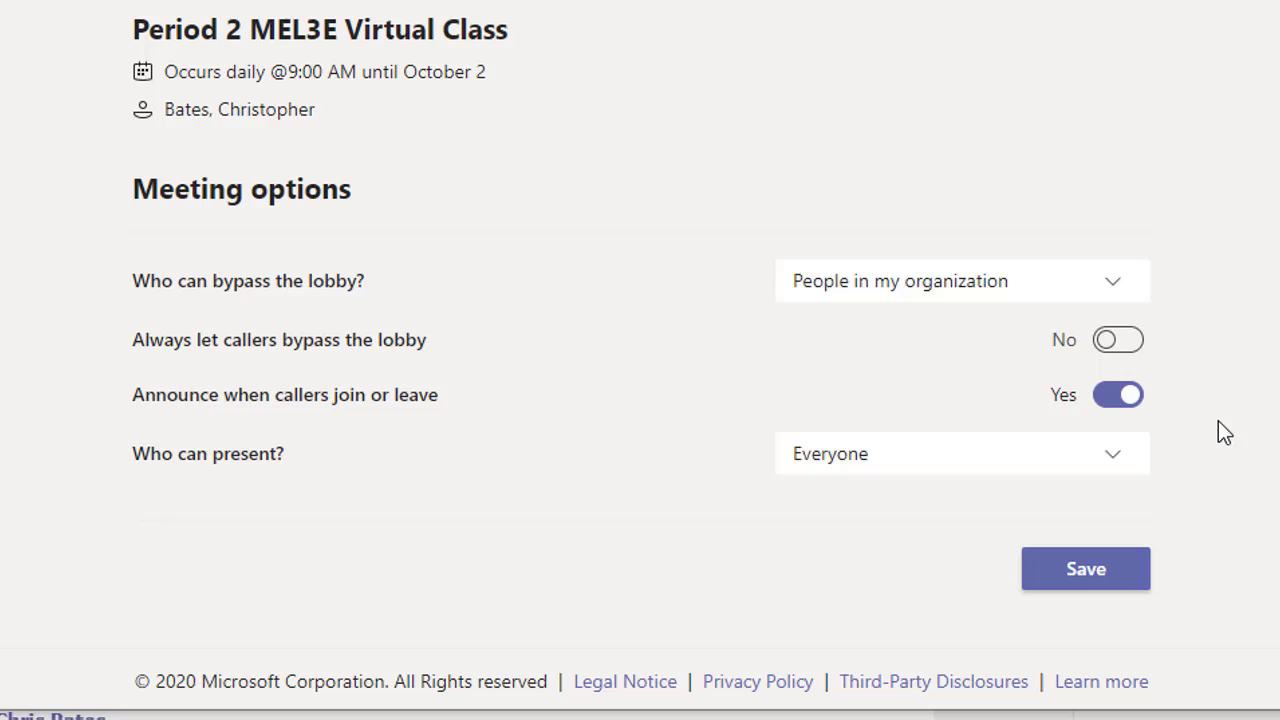
pyautogui.click(1114, 462)
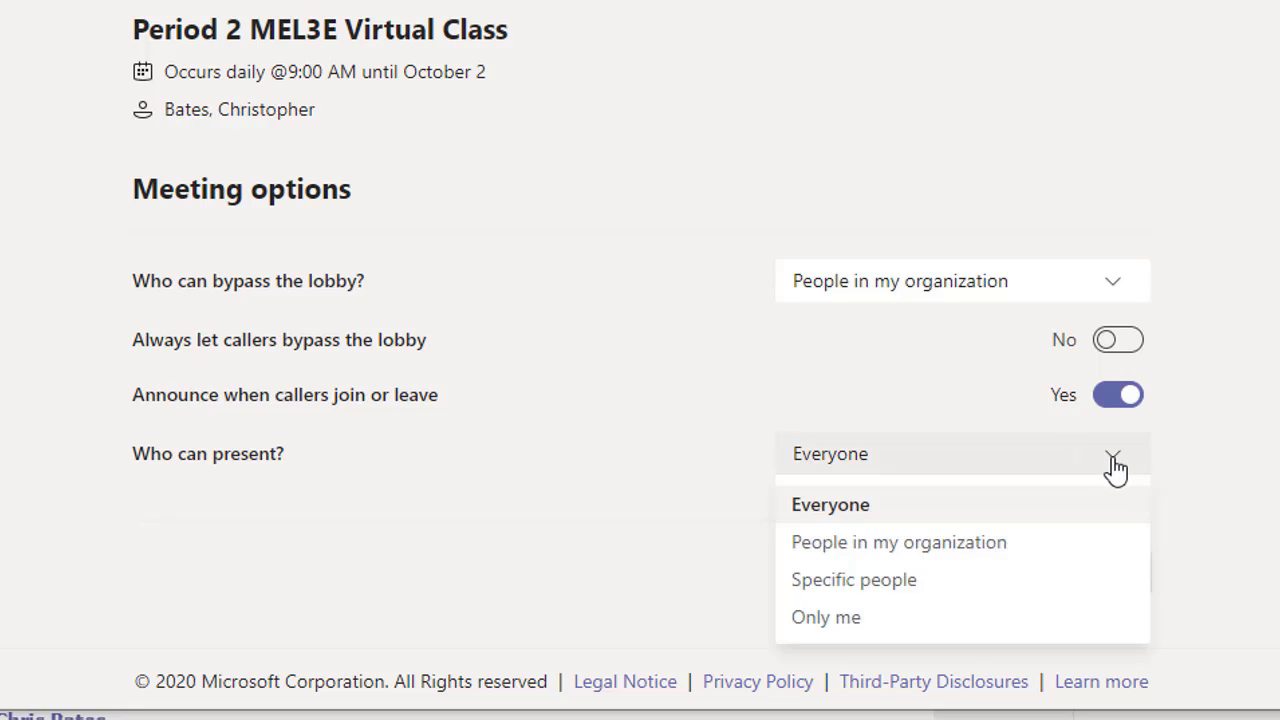
pyautogui.click(828, 619)
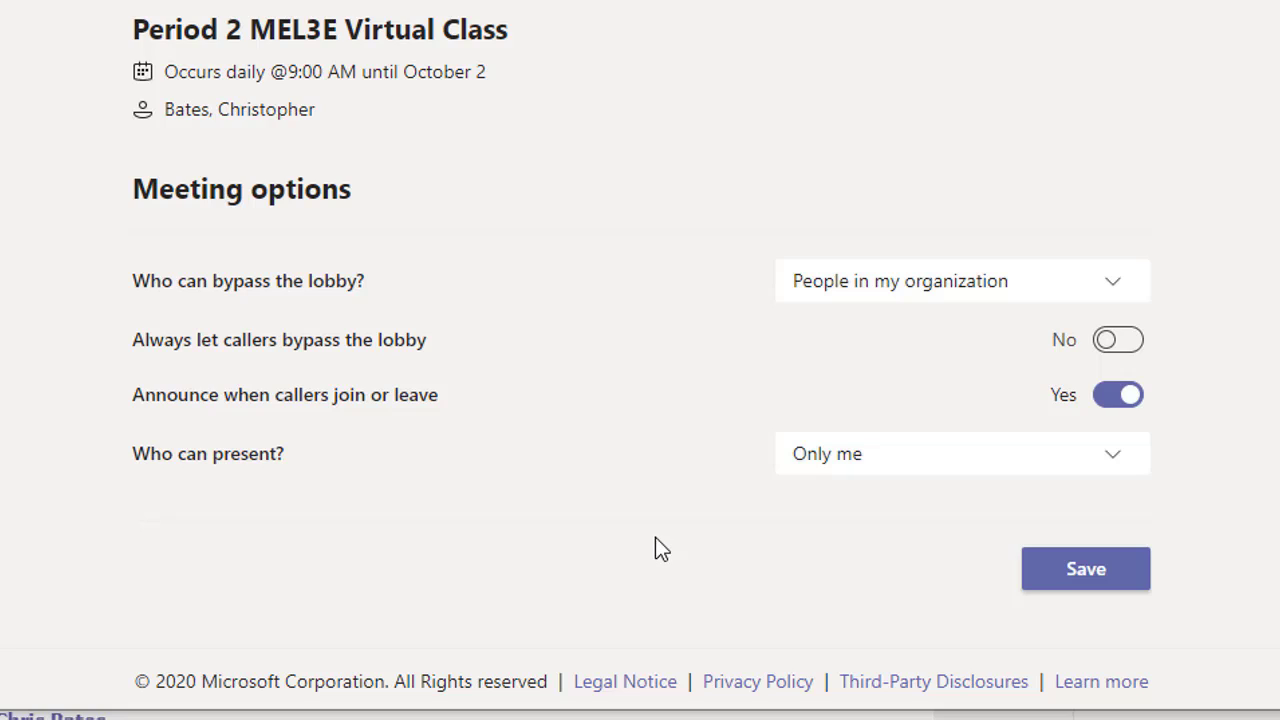